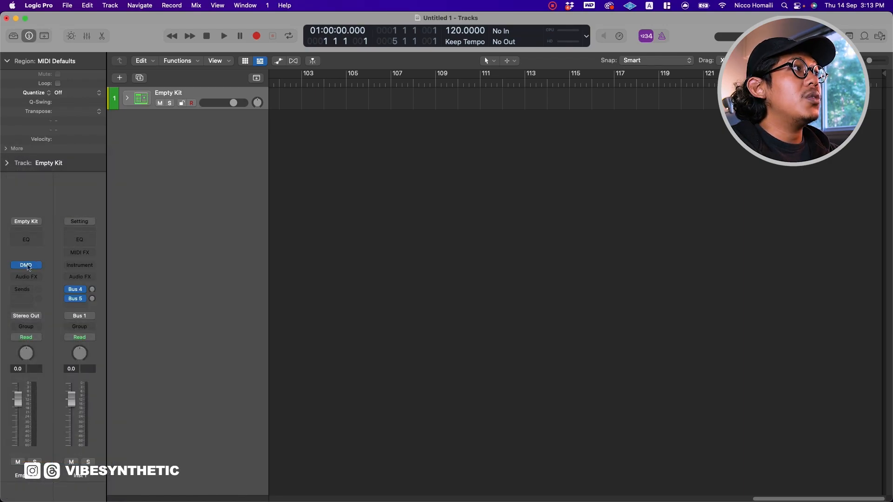
- Open Drum Machine Designer for the Empty Kit track
{"action": "left_click", "coordinate": [27, 266]}
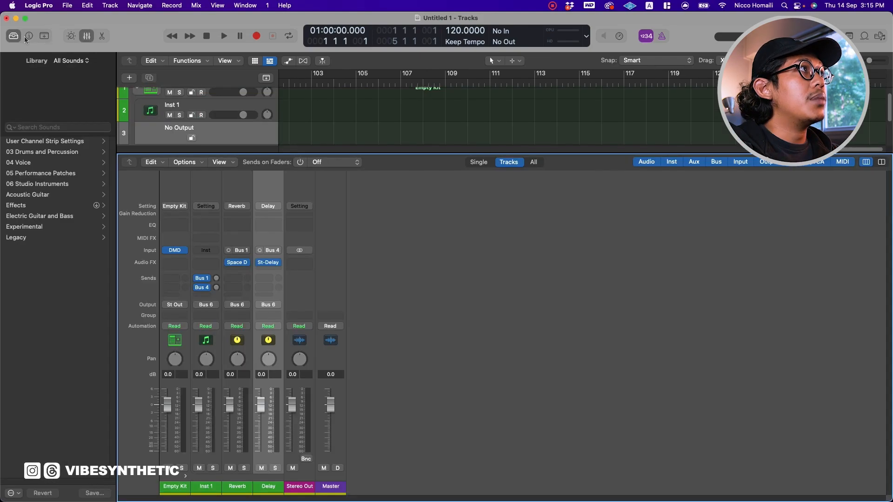
- Delete the Reverb and Delay aux channel strips and remove the bus sends from the Inst 1 channel
{"action": "left_click", "coordinate": [18, 37]}
{"action": "left_click", "coordinate": [122, 466]}
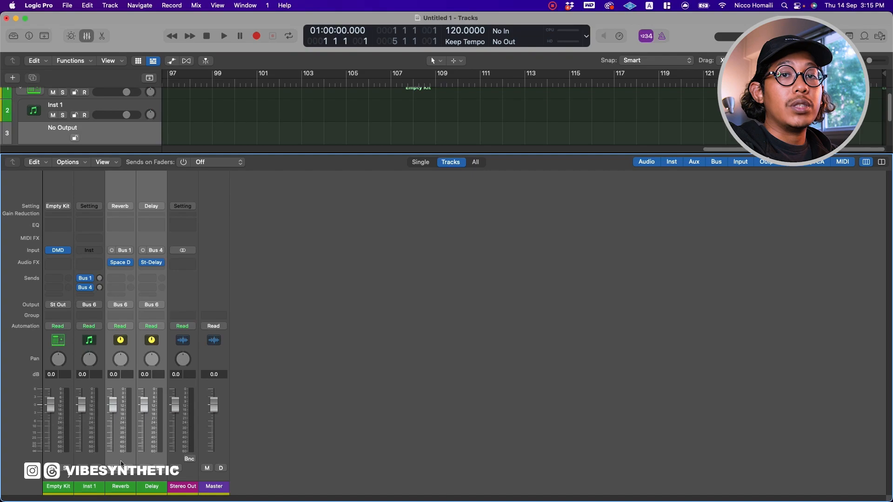
{"action": "key", "text": "Delete"}
{"action": "key", "text": "Return"}
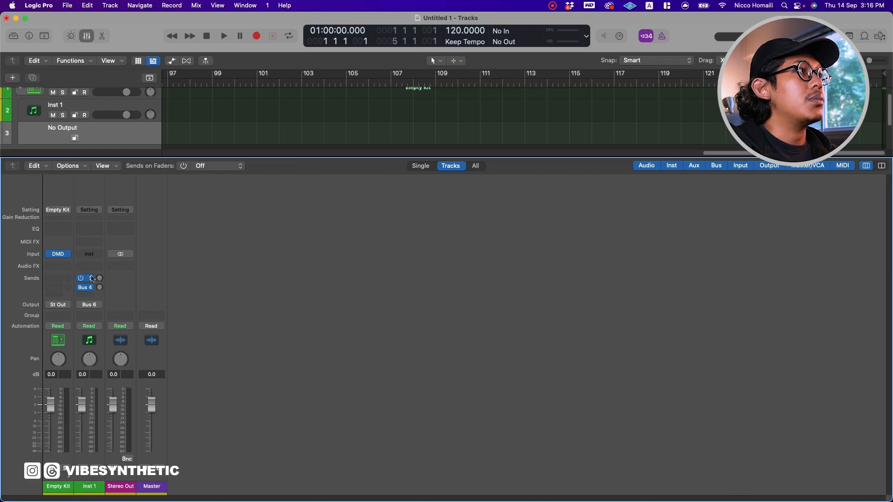
{"action": "left_click", "coordinate": [85, 278]}
{"action": "left_click", "coordinate": [109, 344]}
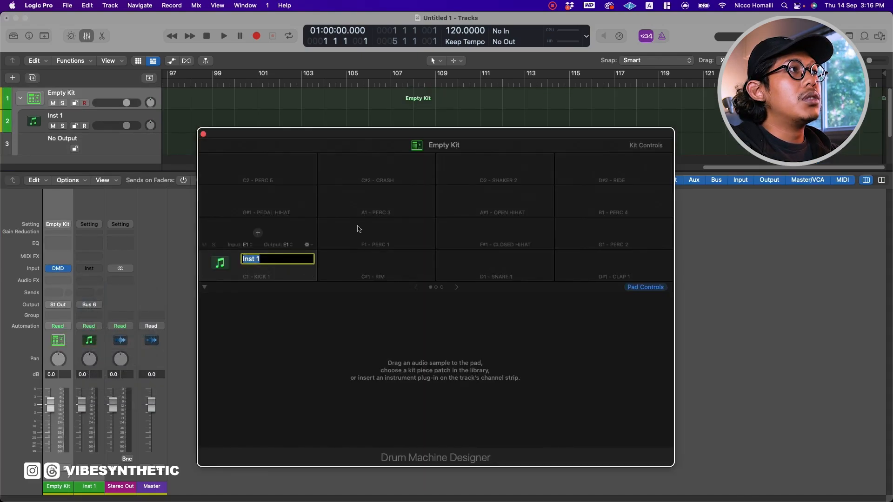
- Rename the Inst 1 drum pad to KICK and add a pad named SNARE on C#1
{"action": "type", "text": "KICK"}
{"action": "key", "text": "Return"}
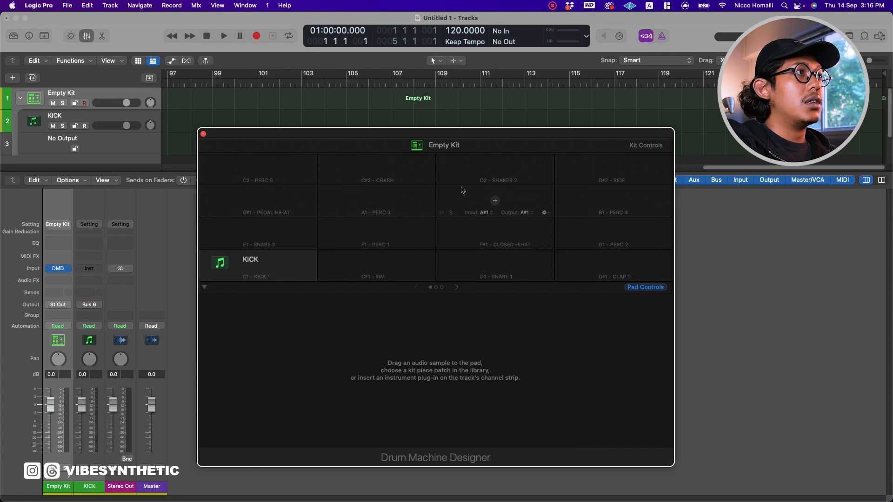
{"action": "left_click", "coordinate": [377, 264]}
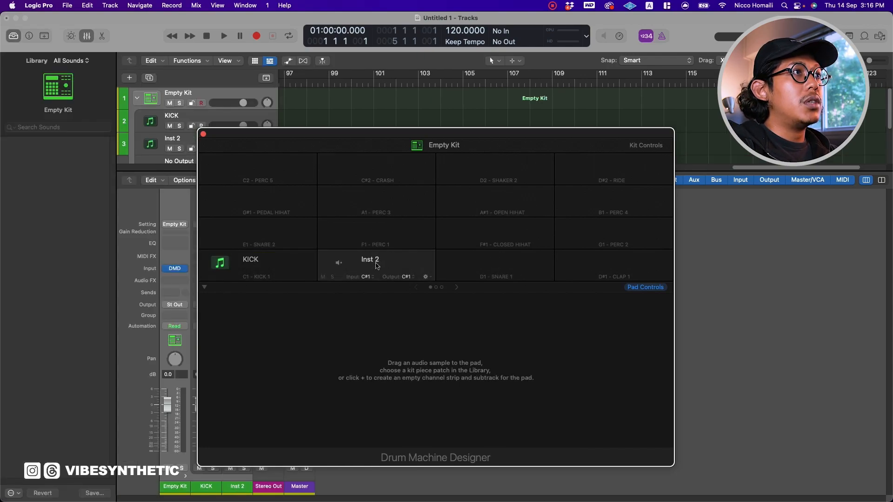
{"action": "double_click", "coordinate": [371, 260]}
{"action": "type", "text": "SNARE"}
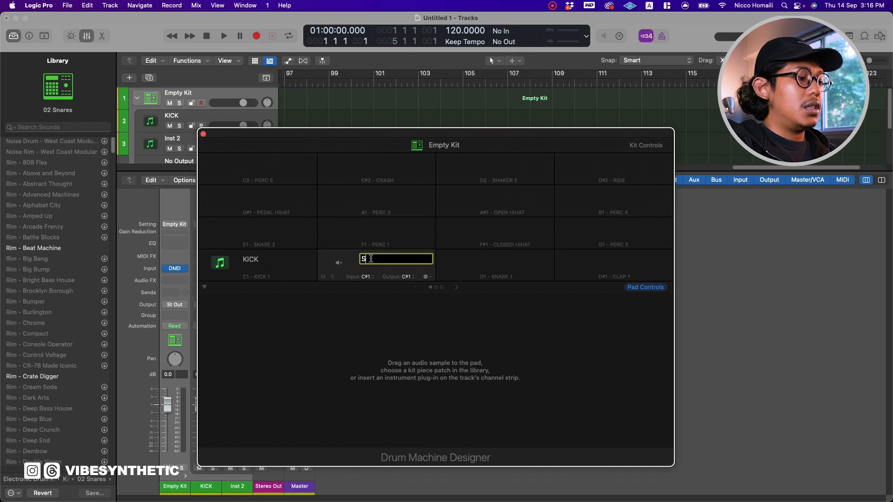
{"action": "key", "text": "Return"}
- Add a drum pad named HIHAT on D1 and one named CRASH on D#1
{"action": "left_click", "coordinate": [494, 265]}
{"action": "double_click", "coordinate": [489, 261]}
{"action": "type", "text": "HIHAT"}
{"action": "key", "text": "Return"}
{"action": "left_click", "coordinate": [613, 264]}
{"action": "double_click", "coordinate": [609, 259]}
{"action": "type", "text": "CRASH"}
{"action": "key", "text": "Return"}
- Add a drum pad named PERC on E1 and close Drum Machine Designer
{"action": "left_click", "coordinate": [258, 233]}
{"action": "double_click", "coordinate": [253, 227]}
{"action": "type", "text": "PERC"}
{"action": "key", "text": "Return"}
{"action": "left_click", "coordinate": [204, 134]}
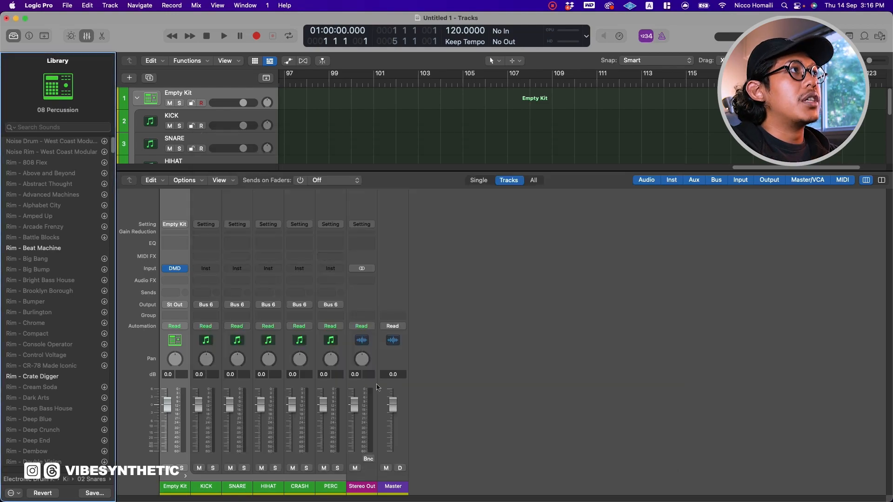
- Rename the Empty Kit channel strip to DRUMS
{"action": "double_click", "coordinate": [183, 489]}
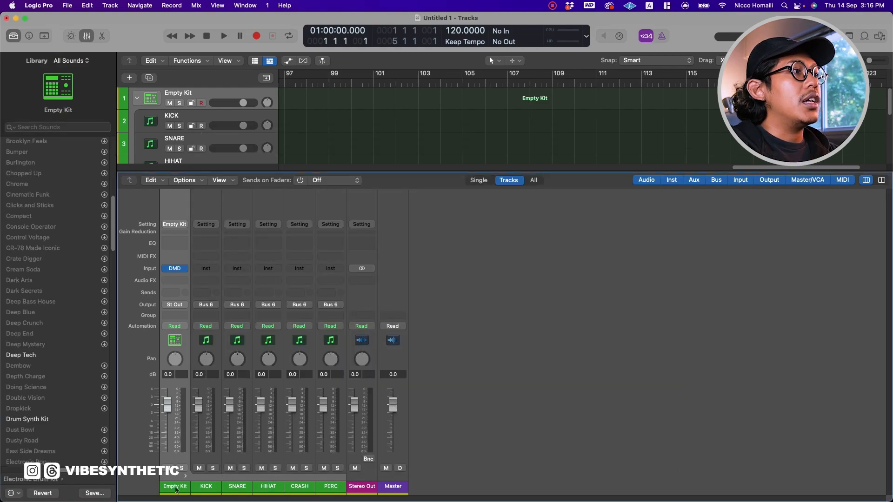
{"action": "type", "text": "DRUMS"}
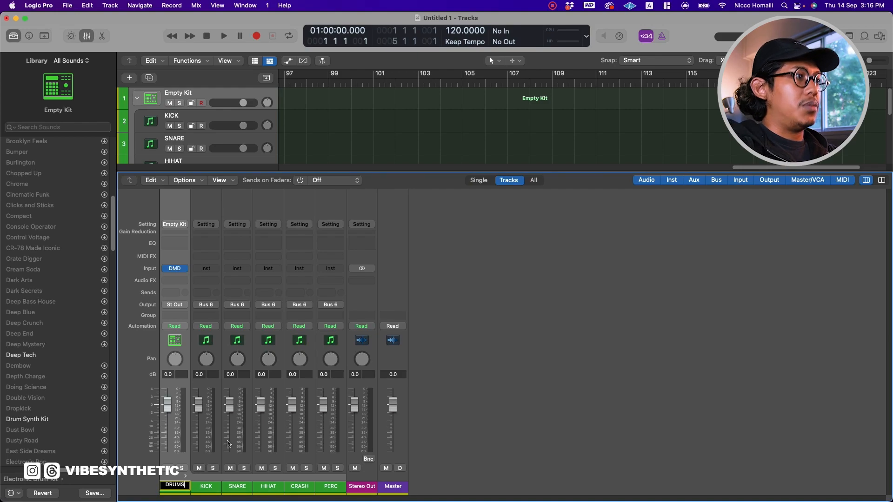
{"action": "key", "text": "Return"}
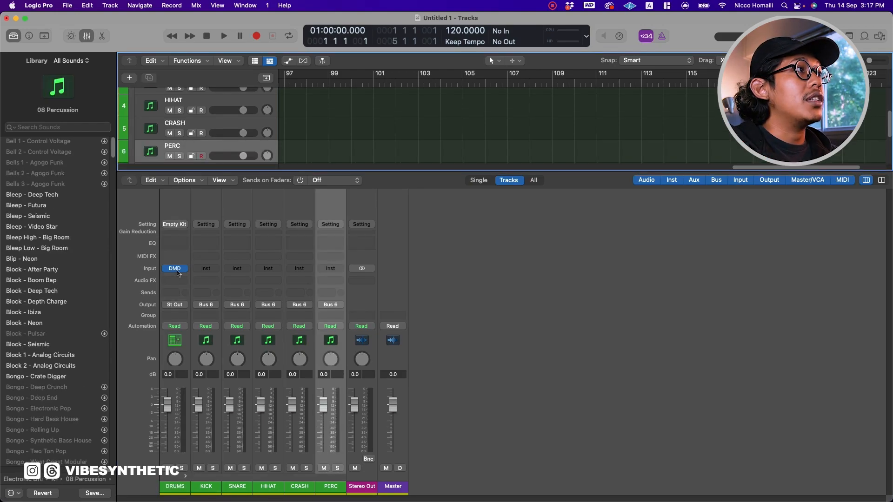
- Review the pads in the DRUMS kit and the output routing options of the drum pad channel strips
{"action": "left_click", "coordinate": [176, 270]}
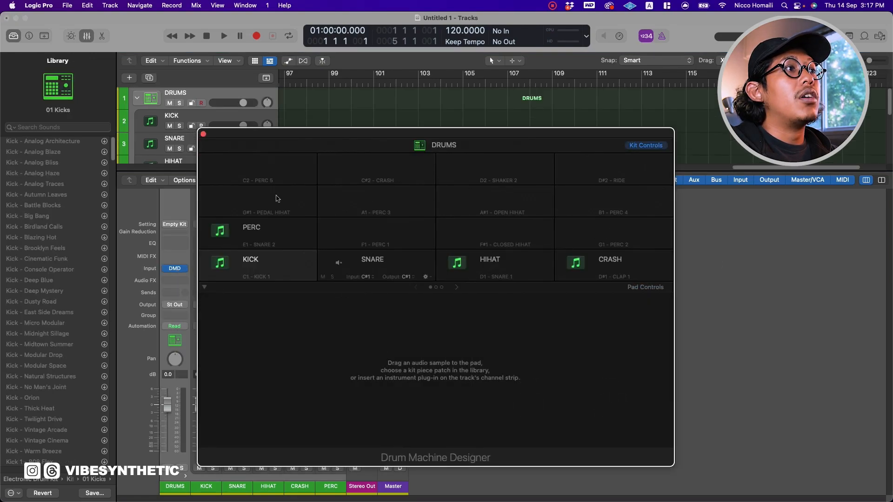
{"action": "left_click", "coordinate": [203, 134]}
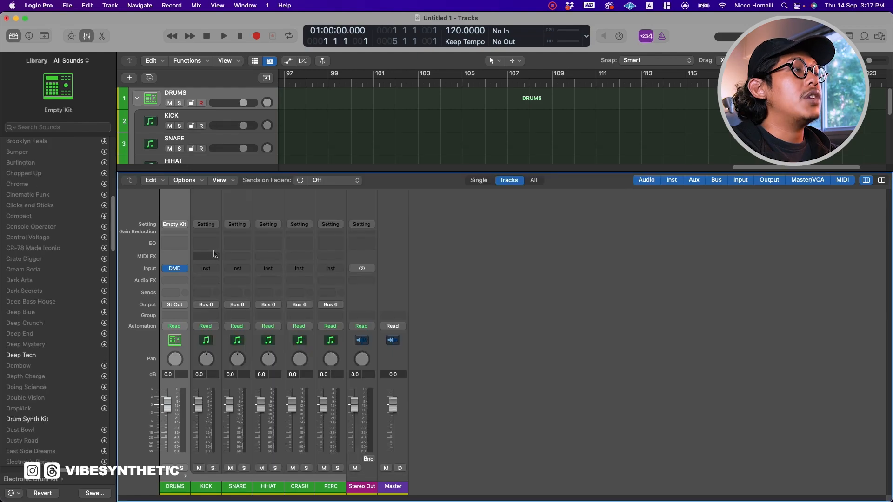
{"action": "left_click", "coordinate": [209, 206]}
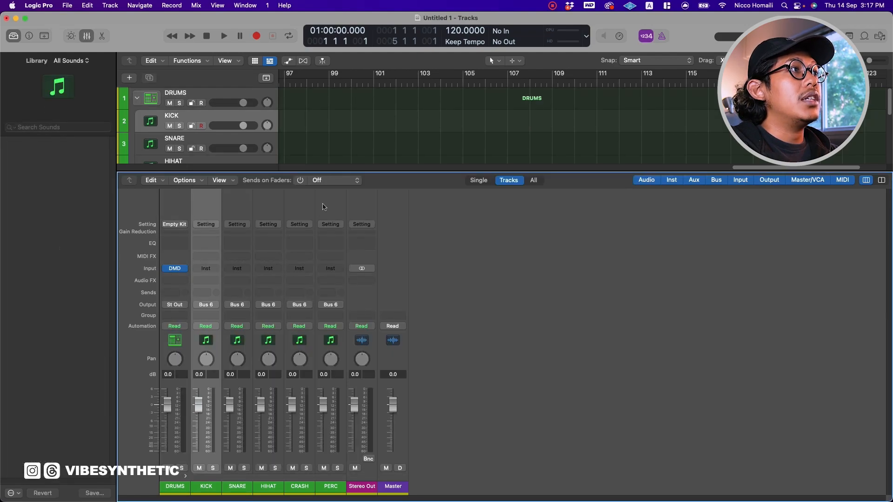
{"action": "left_click", "coordinate": [339, 306]}
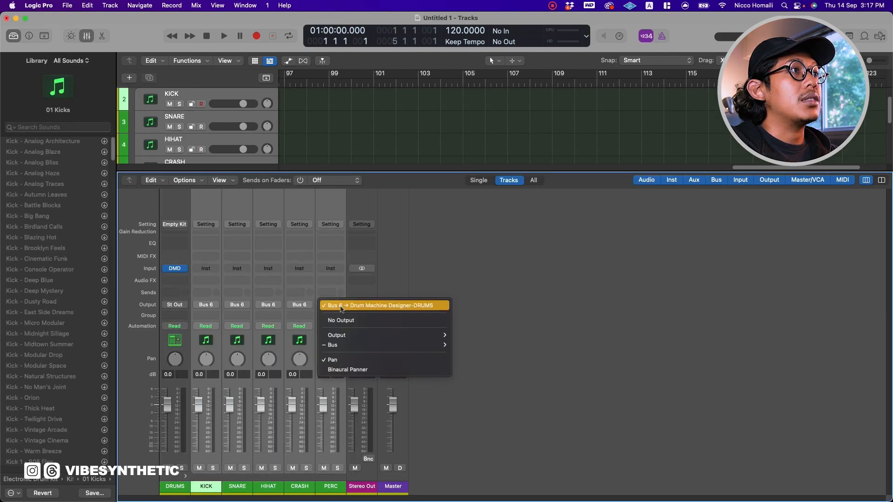
{"action": "mouse_move", "coordinate": [395, 345]}
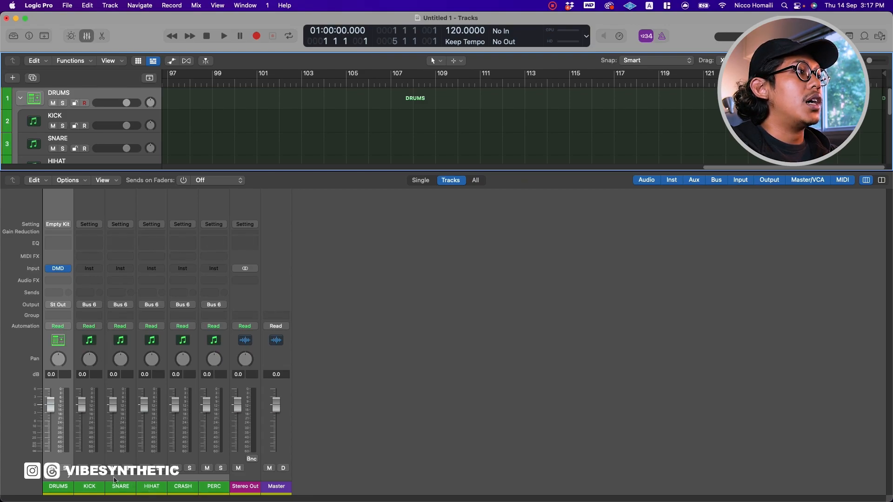
- Assign bright track colors to DRUMS (pink), KICK (magenta) and SNARE (purple), moving one swatch along the palette for each
{"action": "right_click", "coordinate": [64, 466]}
{"action": "left_click", "coordinate": [157, 439]}
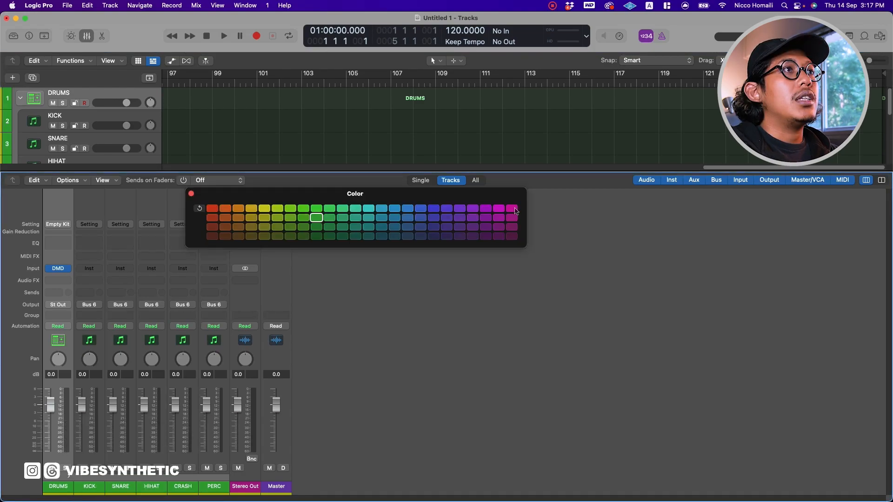
{"action": "left_click", "coordinate": [512, 209]}
{"action": "left_click", "coordinate": [102, 461]}
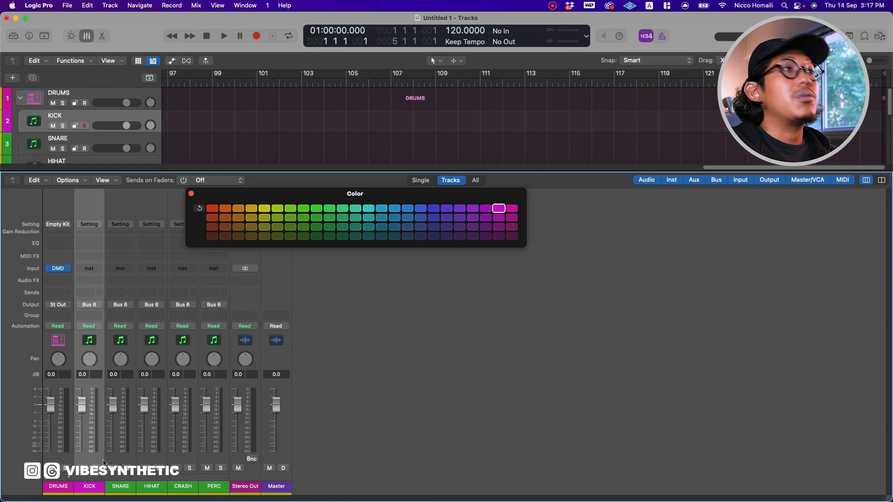
{"action": "left_click", "coordinate": [117, 459]}
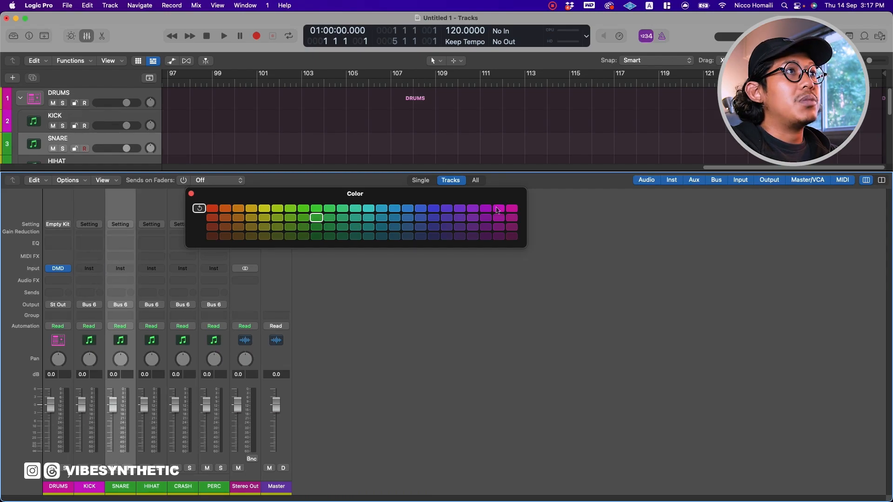
{"action": "left_click", "coordinate": [488, 209]}
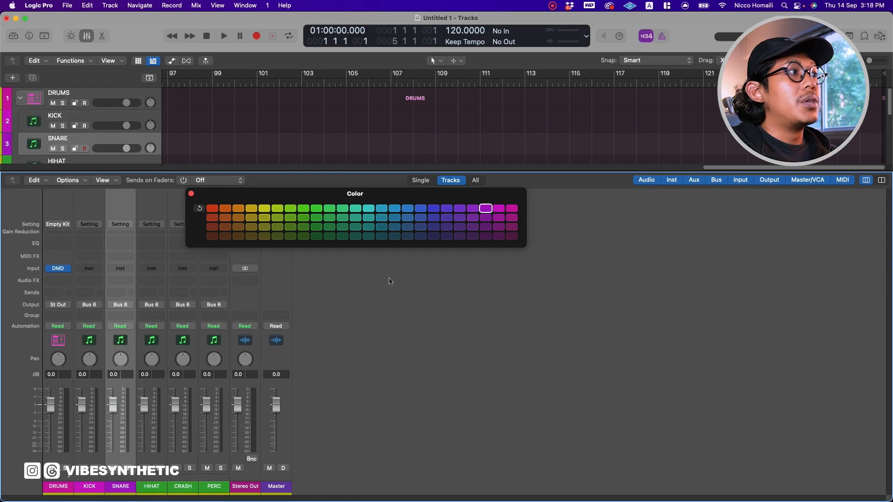
- Continue the palette gradient by coloring HIHAT, CRASH and PERC in successive violet to blue-violet shades
{"action": "left_click", "coordinate": [162, 460]}
{"action": "left_click", "coordinate": [474, 209]}
{"action": "left_click", "coordinate": [192, 461]}
{"action": "left_click", "coordinate": [461, 209]}
{"action": "left_click", "coordinate": [224, 475]}
{"action": "left_click", "coordinate": [448, 210]}
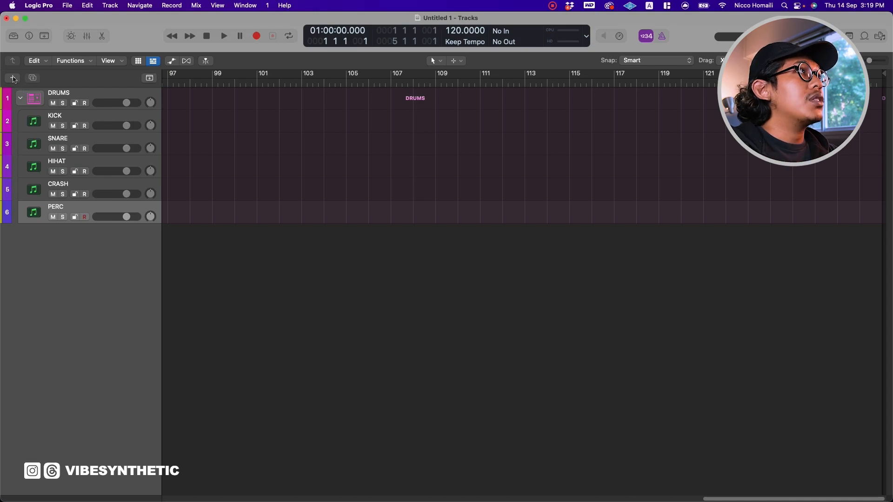
- Create one software instrument track with an empty channel strip and Output 1 + 2
{"action": "left_click", "coordinate": [12, 77]}
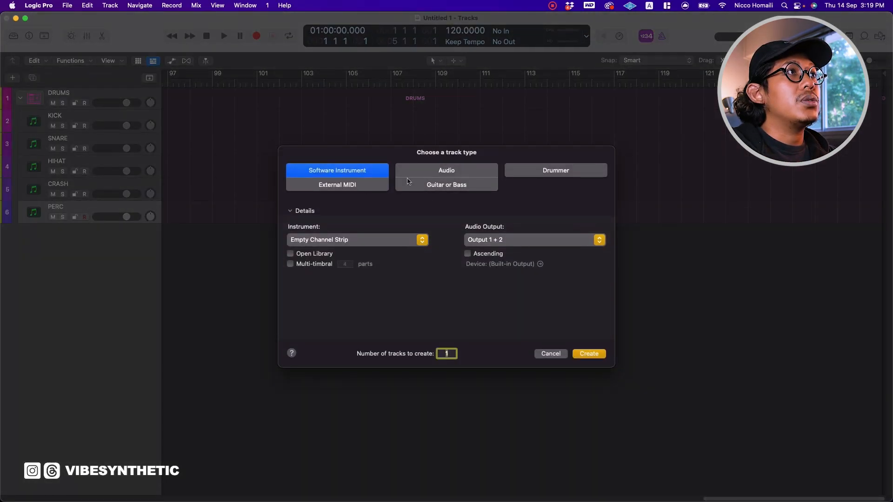
{"action": "left_click", "coordinate": [416, 241]}
{"action": "left_click", "coordinate": [394, 237]}
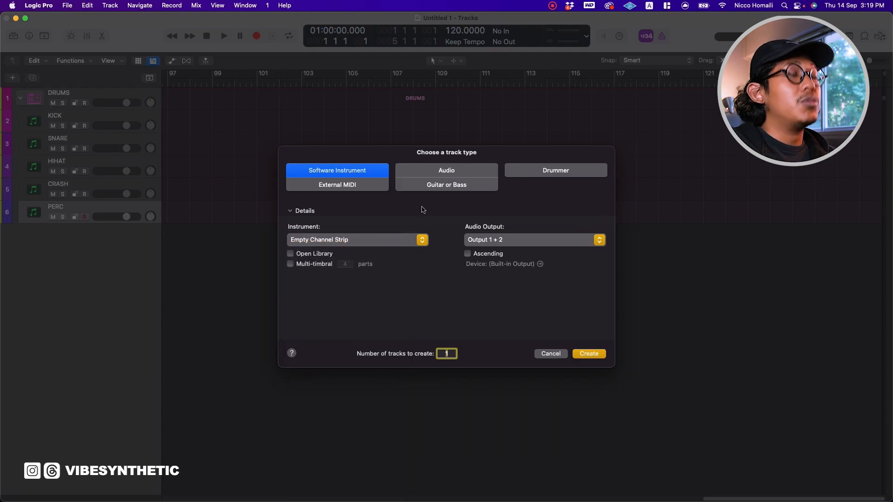
{"action": "left_click", "coordinate": [589, 354]}
- Rename the new software instrument track to SYNTH-LEADS
{"action": "double_click", "coordinate": [61, 229]}
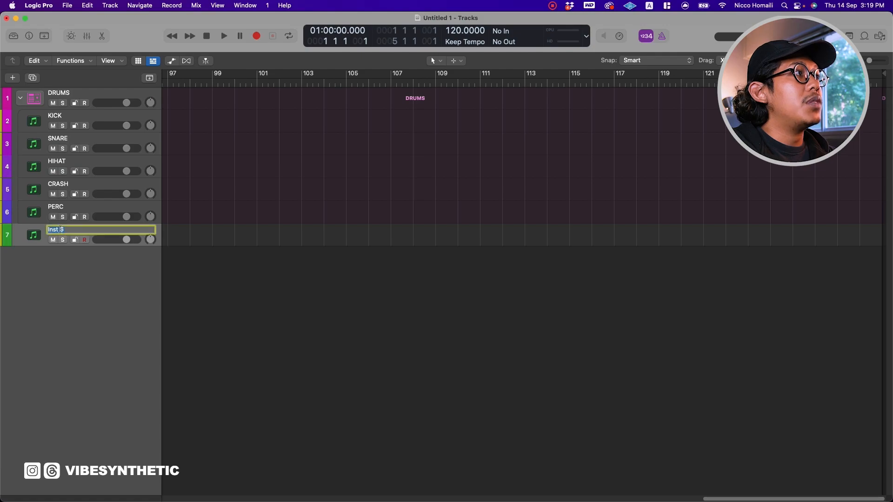
{"action": "type", "text": "SYNT"}
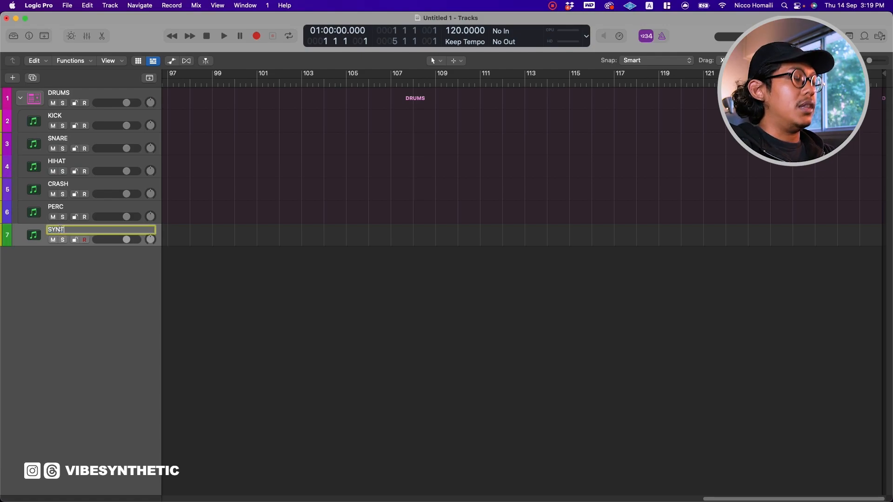
{"action": "type", "text": "H-EAD"}
{"action": "key", "text": "BackSpace"}
{"action": "type", "text": "LEADS"}
{"action": "key", "text": "Return"}
- Duplicate the SYNTH-LEADS track and name the copy SYNTH-PLUCKS
{"action": "left_click", "coordinate": [40, 79]}
{"action": "double_click", "coordinate": [84, 253]}
{"action": "double_click", "coordinate": [73, 254]}
{"action": "type", "text": "PLLUCKS"}
{"action": "key", "text": "BackSpace"}
{"action": "key", "text": "BackSpace"}
{"action": "key", "text": "BackSpace"}
{"action": "key", "text": "BackSpace"}
{"action": "key", "text": "BackSpace"}
{"action": "type", "text": "UCKS"}
{"action": "key", "text": "Return"}
- Duplicate the SYNTH-PLUCKS track and name the copy SYNTH-ARPS
{"action": "left_click", "coordinate": [33, 79]}
{"action": "double_click", "coordinate": [70, 276]}
{"action": "double_click", "coordinate": [74, 276]}
{"action": "type", "text": "ARPS"}
{"action": "key", "text": "Return"}
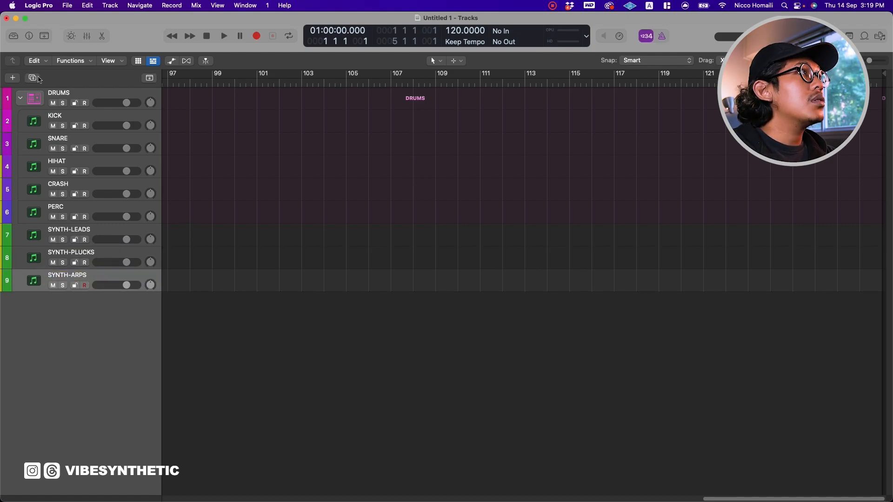
- Duplicate the SYNTH-ARPS track and name the copy SYNTH-PADS
{"action": "left_click", "coordinate": [33, 78]}
{"action": "double_click", "coordinate": [75, 299]}
{"action": "double_click", "coordinate": [76, 298]}
{"action": "type", "text": "PADS"}
{"action": "key", "text": "Return"}
- Duplicate the SYNTH-PADS track and name the copy SYNTH-TEXTURES
{"action": "left_click", "coordinate": [33, 78]}
{"action": "double_click", "coordinate": [71, 321]}
{"action": "double_click", "coordinate": [73, 321]}
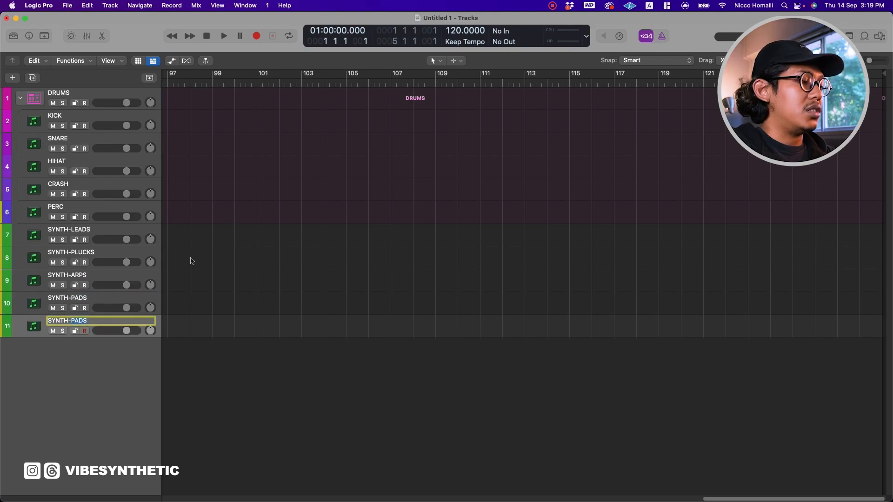
{"action": "type", "text": "TEXTURES"}
{"action": "key", "text": "Return"}
- Group the five SYNTH tracks, from SYNTH-LEADS to SYNTH-TEXTURES, into a summing stack
{"action": "left_click", "coordinate": [111, 230], "text": "shift"}
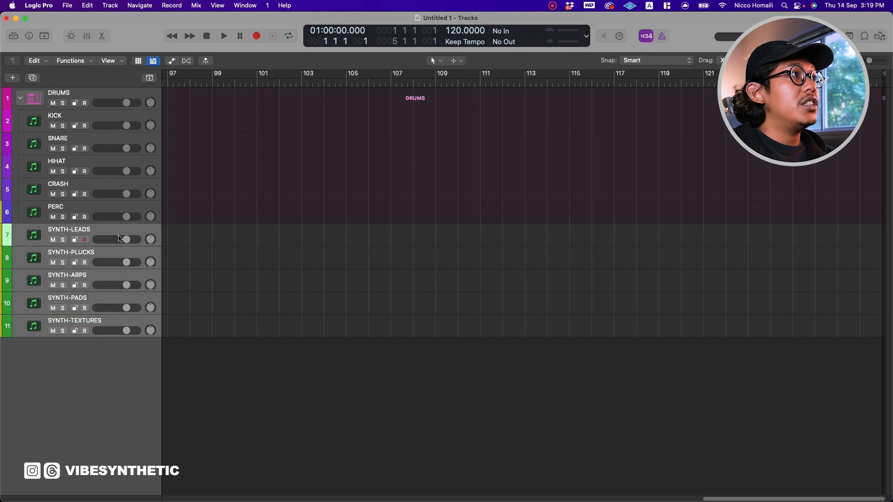
{"action": "right_click", "coordinate": [119, 233]}
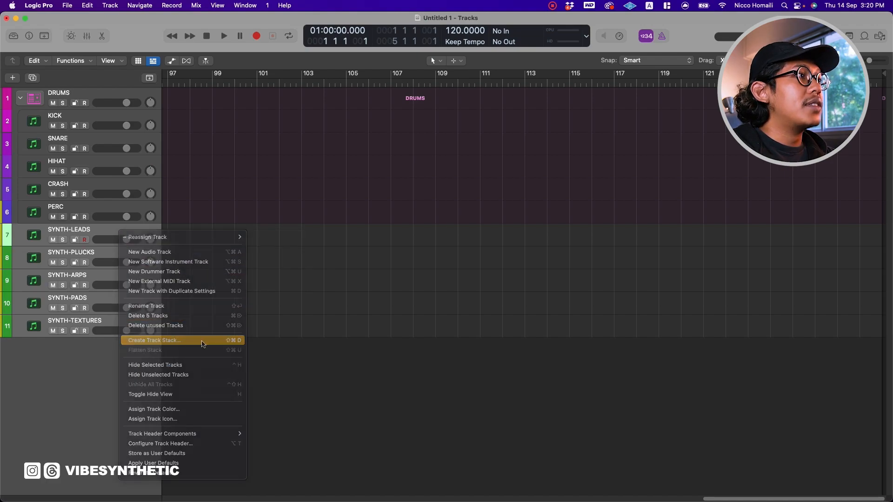
{"action": "left_click", "coordinate": [203, 344]}
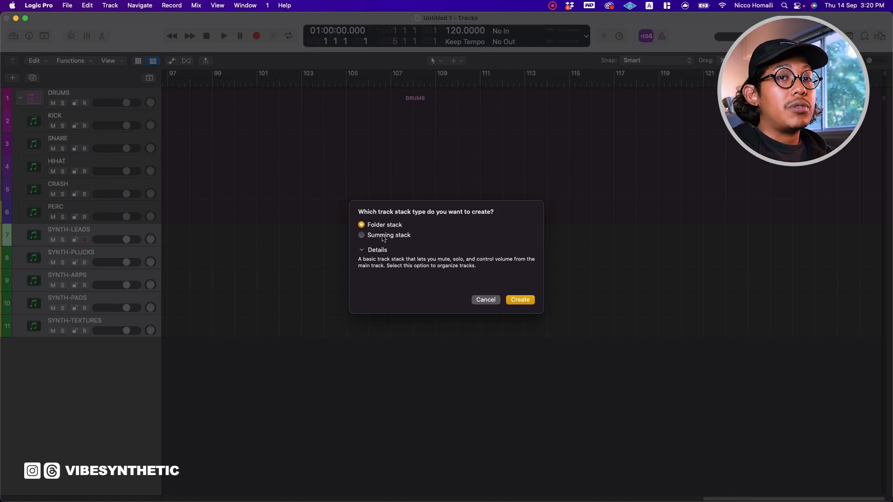
{"action": "left_click", "coordinate": [362, 236]}
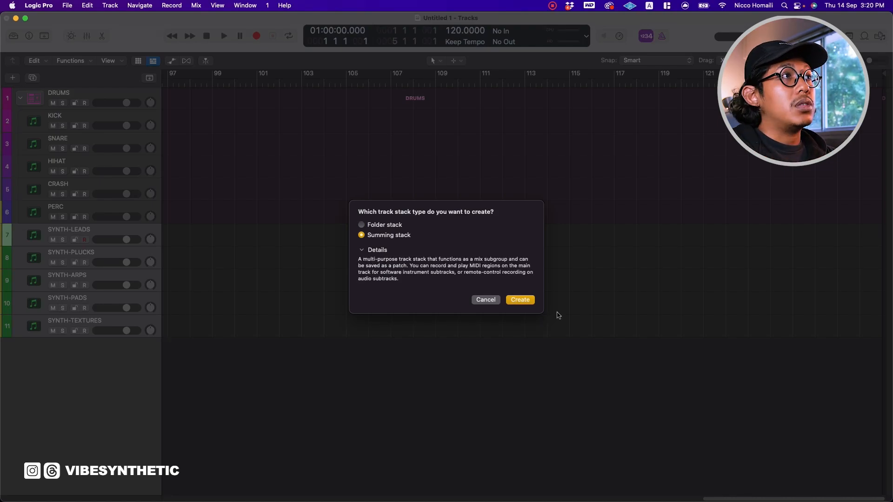
{"action": "left_click", "coordinate": [528, 303]}
- Rename the new summing stack to SYNTHS
{"action": "double_click", "coordinate": [88, 230]}
{"action": "type", "text": "SYNT"}
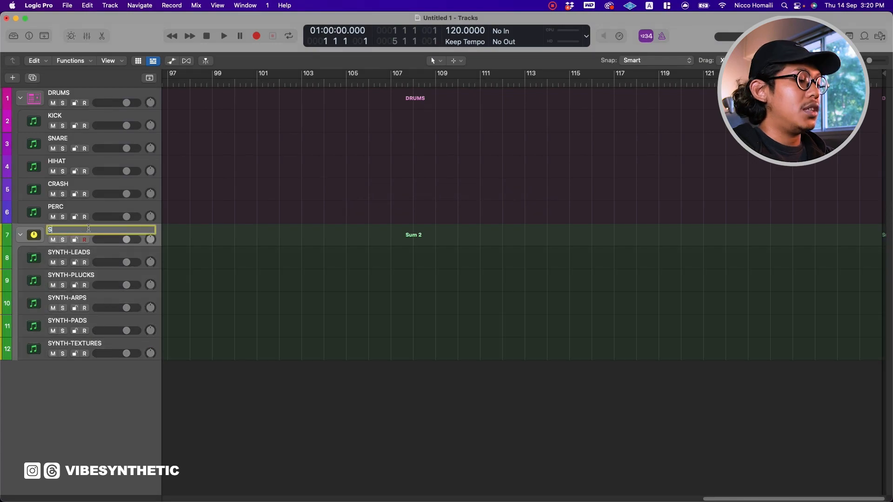
{"action": "type", "text": "HS"}
{"action": "key", "text": "Return"}
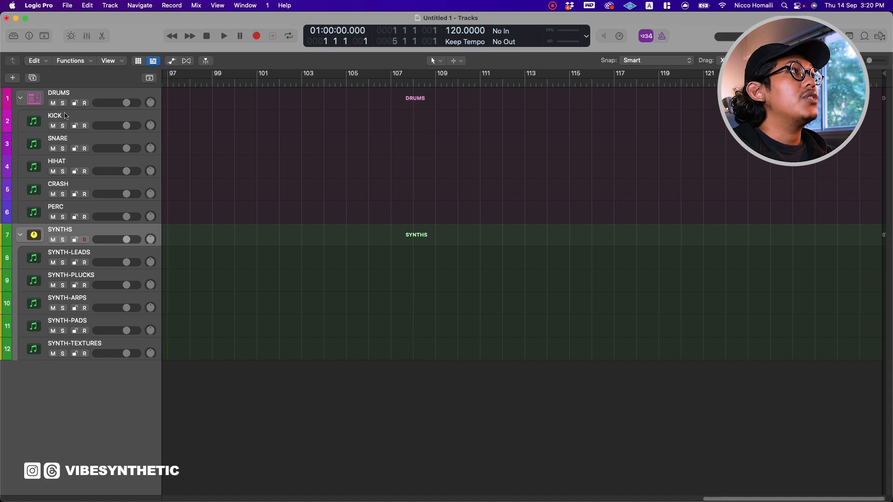
- Show the inspector and give the KICK track the monochrome drum machine icon from the Drums icon category
{"action": "left_click", "coordinate": [66, 116]}
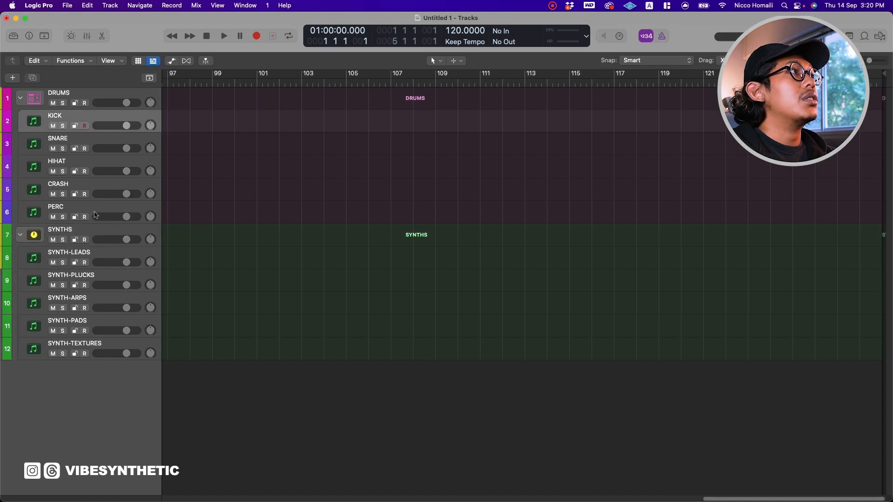
{"action": "left_click", "coordinate": [30, 37]}
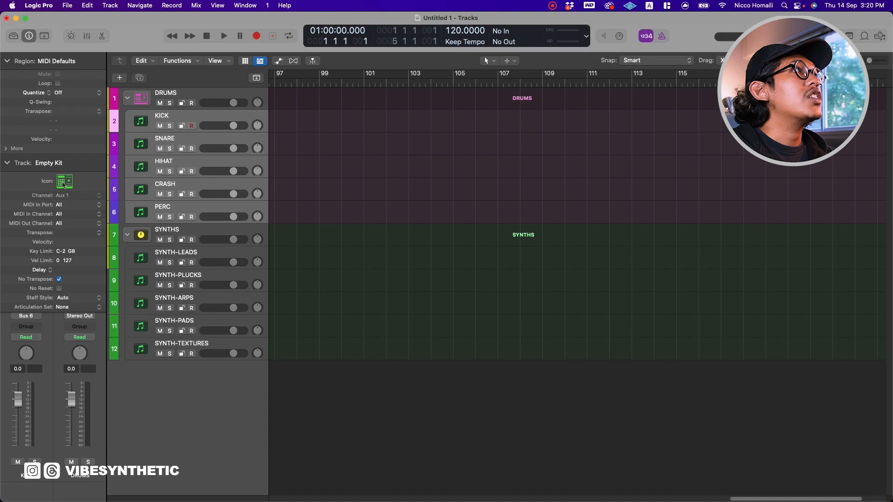
{"action": "left_click", "coordinate": [62, 182]}
{"action": "left_click", "coordinate": [258, 274]}
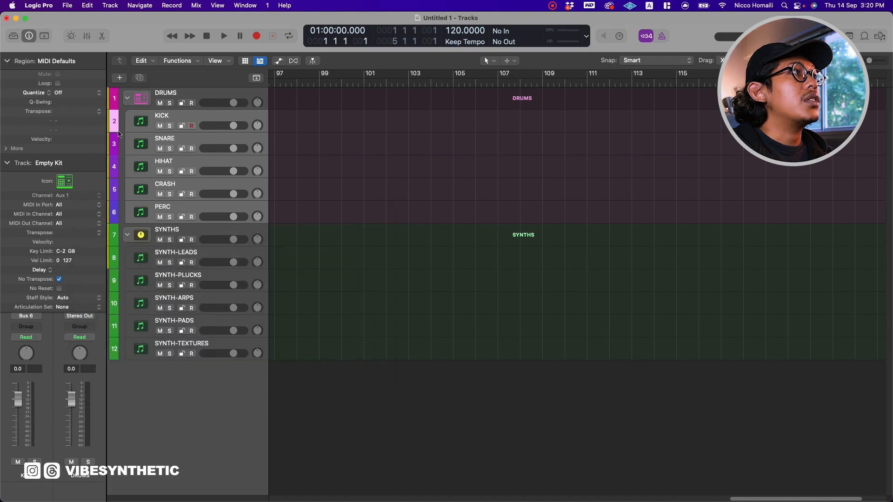
{"action": "left_click", "coordinate": [182, 117]}
{"action": "left_click", "coordinate": [64, 181]}
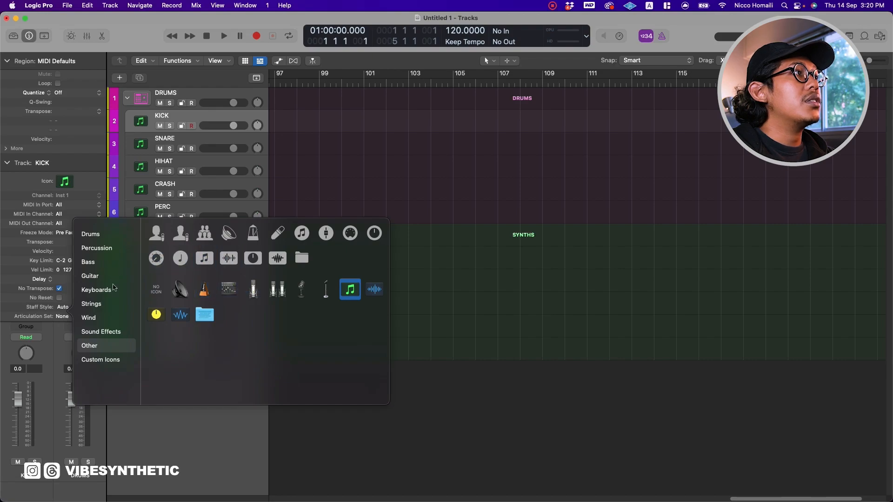
{"action": "left_click", "coordinate": [107, 235]}
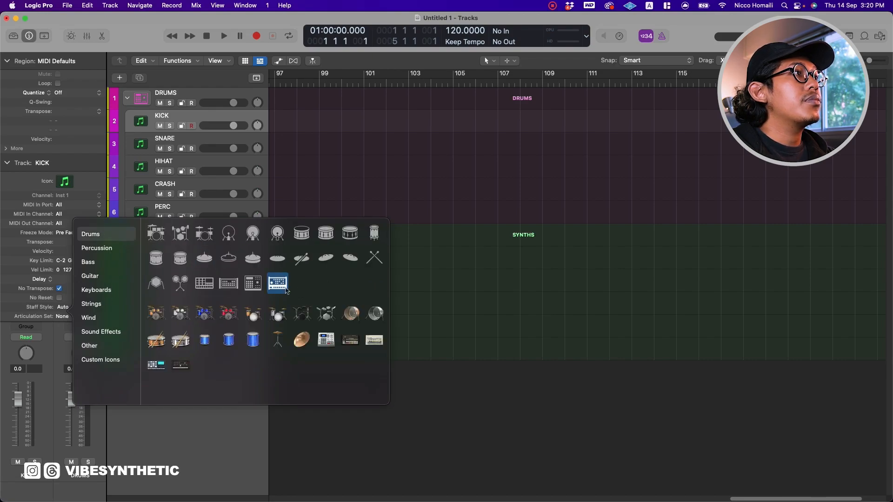
{"action": "left_click", "coordinate": [247, 289]}
- Give the SNARE and HIHAT tracks the same drum machine icon as KICK
{"action": "left_click", "coordinate": [140, 149]}
{"action": "left_click", "coordinate": [65, 181]}
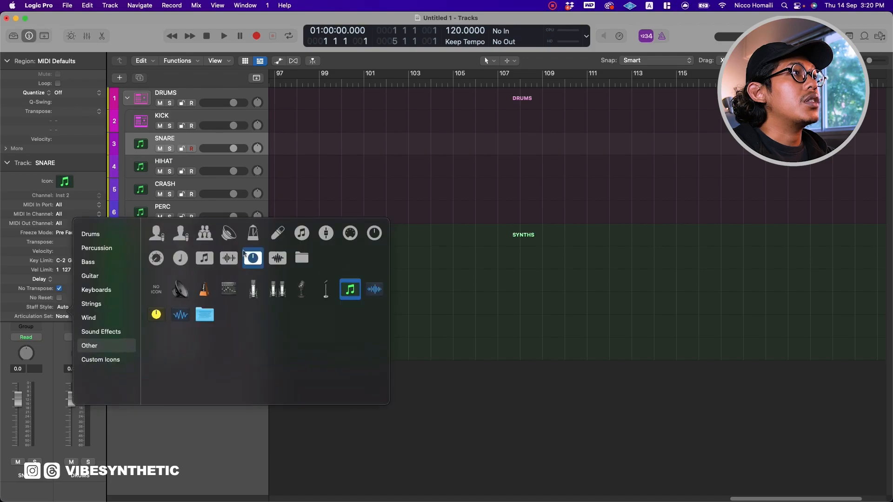
{"action": "left_click", "coordinate": [114, 233]}
{"action": "left_click", "coordinate": [247, 289]}
{"action": "left_click", "coordinate": [139, 171]}
{"action": "left_click", "coordinate": [64, 182]}
{"action": "left_click", "coordinate": [111, 234]}
{"action": "left_click", "coordinate": [247, 290]}
- Change the icons of the CRASH and PERC tracks to the matching drum machine icon
{"action": "left_click", "coordinate": [139, 194]}
{"action": "left_click", "coordinate": [65, 181]}
{"action": "left_click", "coordinate": [110, 235]}
{"action": "left_click", "coordinate": [247, 284]}
{"action": "left_click", "coordinate": [171, 208]}
{"action": "left_click", "coordinate": [64, 181]}
{"action": "left_click", "coordinate": [109, 236]}
{"action": "left_click", "coordinate": [247, 284]}
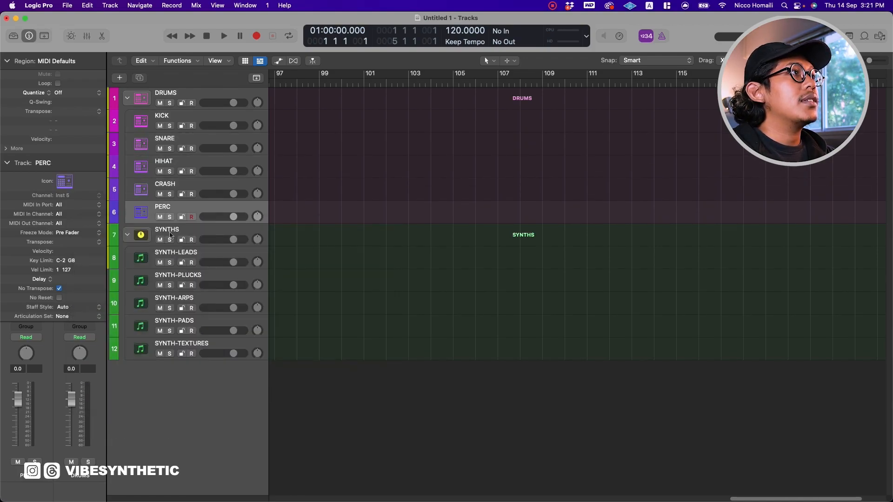
- Set the SYNTHS stack and the SYNTH-LEADS track to the monochrome synthesizer icon from the Keyboards icon category
{"action": "left_click", "coordinate": [172, 230]}
{"action": "left_click", "coordinate": [65, 182]}
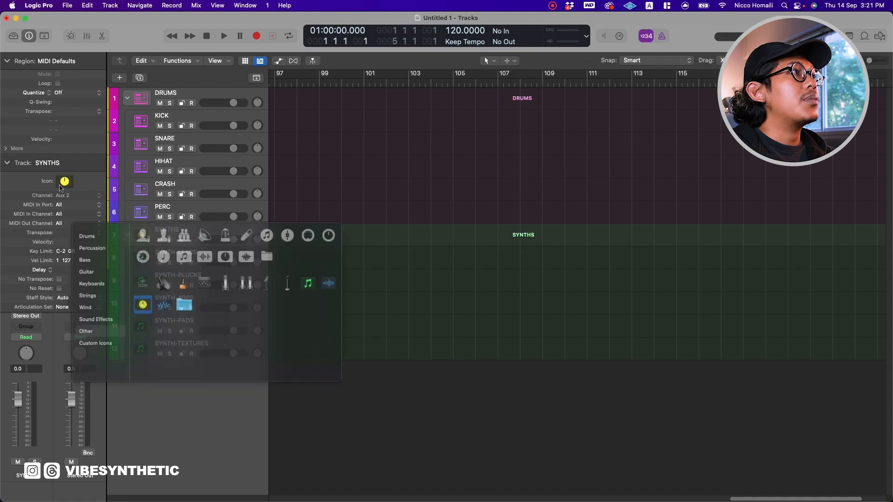
{"action": "left_click", "coordinate": [120, 281]}
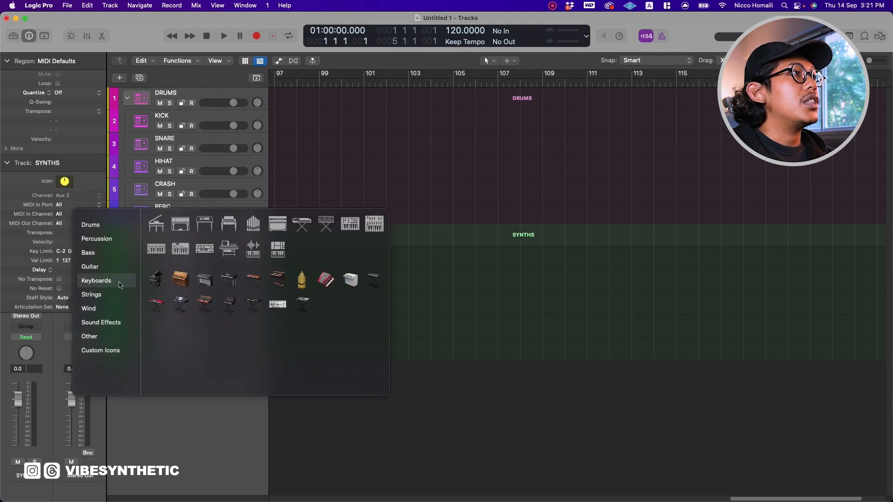
{"action": "left_click", "coordinate": [181, 252]}
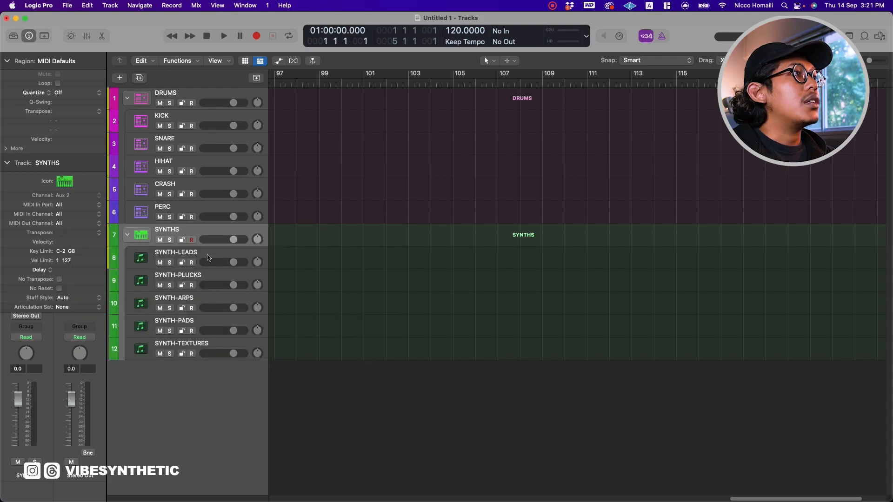
{"action": "left_click", "coordinate": [210, 258]}
{"action": "left_click", "coordinate": [65, 181]}
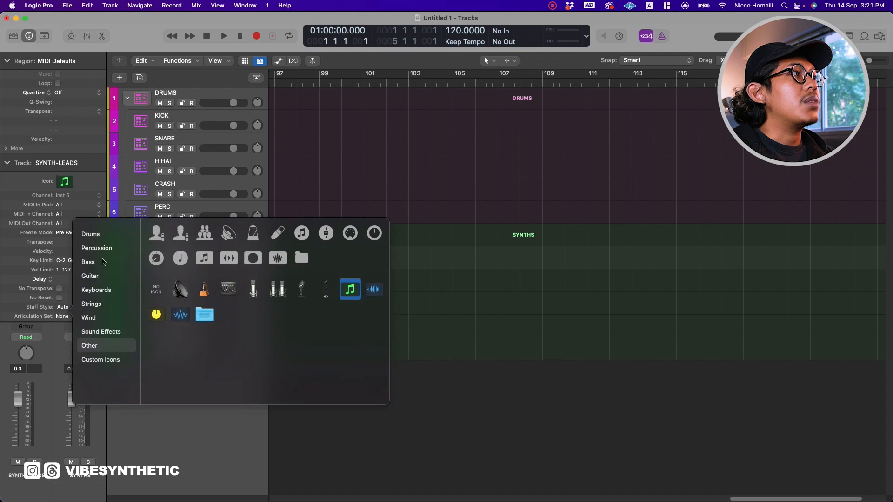
{"action": "left_click", "coordinate": [116, 290]}
{"action": "left_click", "coordinate": [173, 262]}
- Give the SYNTH-PLUCKS and SYNTH-ARPS tracks the same synthesizer icon from the Keyboards category
{"action": "left_click", "coordinate": [191, 278]}
{"action": "left_click", "coordinate": [65, 181]}
{"action": "left_click", "coordinate": [111, 291]}
{"action": "left_click", "coordinate": [177, 260]}
{"action": "left_click", "coordinate": [191, 300]}
{"action": "left_click", "coordinate": [65, 182]}
{"action": "left_click", "coordinate": [112, 290]}
{"action": "left_click", "coordinate": [177, 260]}
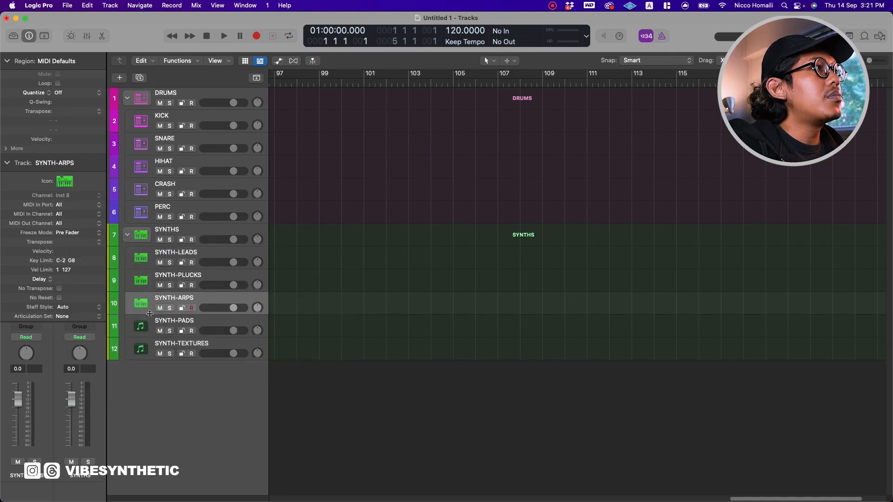
- Change the icons of SYNTH-PADS and SYNTH-TEXTURES to the matching synthesizer icon from the Keyboards category
{"action": "left_click", "coordinate": [190, 323]}
{"action": "left_click", "coordinate": [65, 182]}
{"action": "left_click", "coordinate": [111, 290]}
{"action": "left_click", "coordinate": [176, 260]}
{"action": "left_click", "coordinate": [191, 345]}
{"action": "left_click", "coordinate": [65, 182]}
{"action": "left_click", "coordinate": [112, 290]}
{"action": "left_click", "coordinate": [176, 260]}
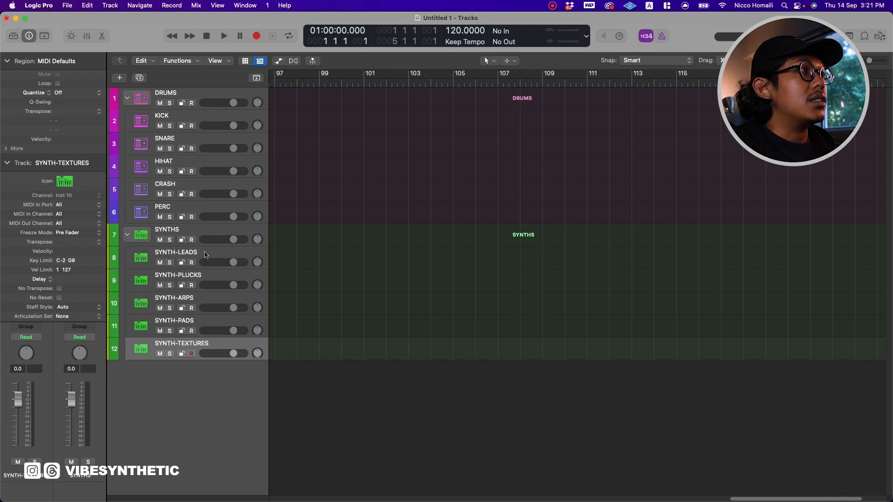
- In the mixer, color the SYNTHS stack and its five subtracks in successive shades from blue to sea green
{"action": "key", "text": "x"}
{"action": "right_click", "coordinate": [363, 423]}
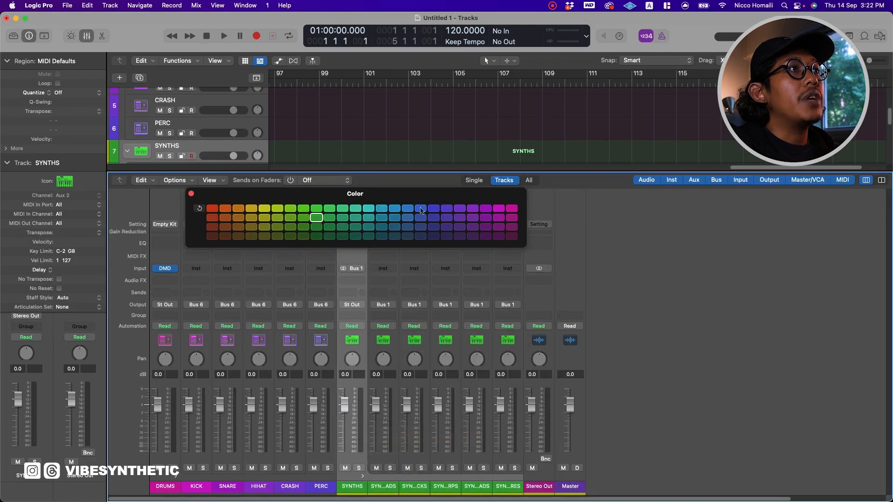
{"action": "left_click", "coordinate": [414, 208]}
{"action": "key", "text": "Down"}
{"action": "left_click", "coordinate": [408, 209]}
{"action": "key", "text": "Down"}
{"action": "left_click", "coordinate": [394, 209]}
{"action": "key", "text": "Down"}
{"action": "left_click", "coordinate": [381, 208]}
{"action": "key", "text": "Down"}
{"action": "left_click", "coordinate": [369, 208]}
{"action": "key", "text": "Down"}
{"action": "left_click", "coordinate": [191, 194]}
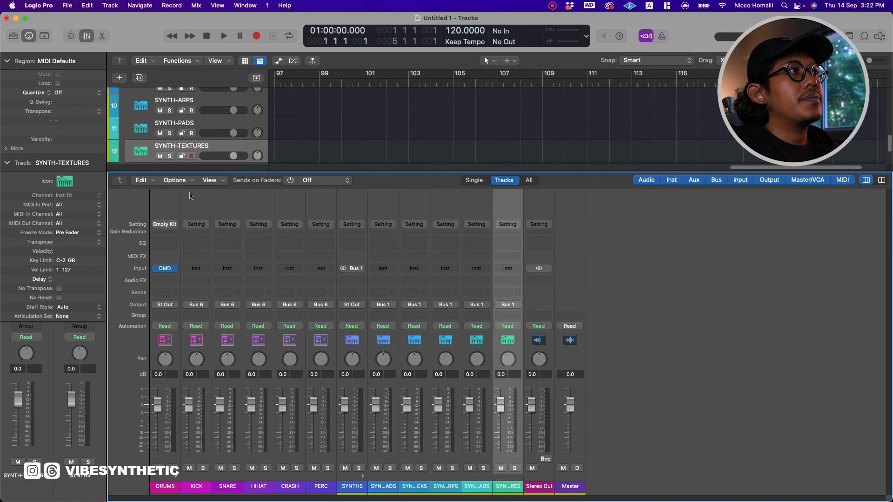
{"action": "key", "text": "x"}
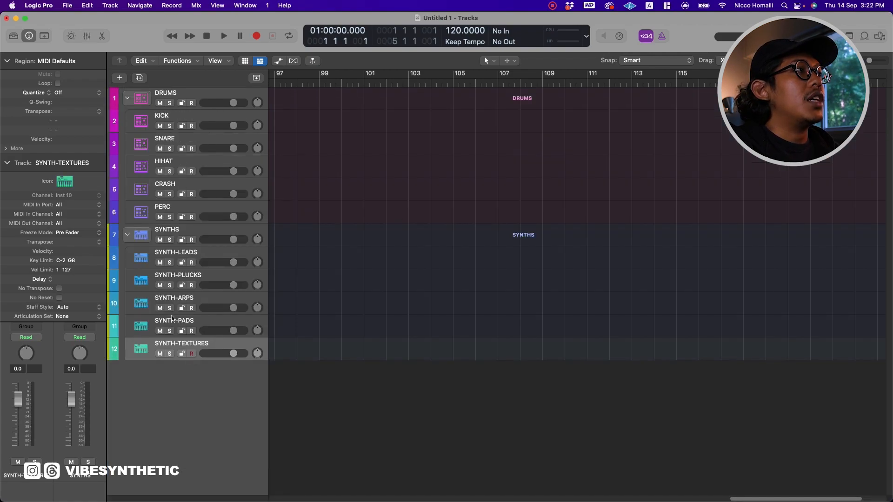
- Collapse the SYNTHS and DRUMS stacks, then expand both again
{"action": "left_click", "coordinate": [127, 234]}
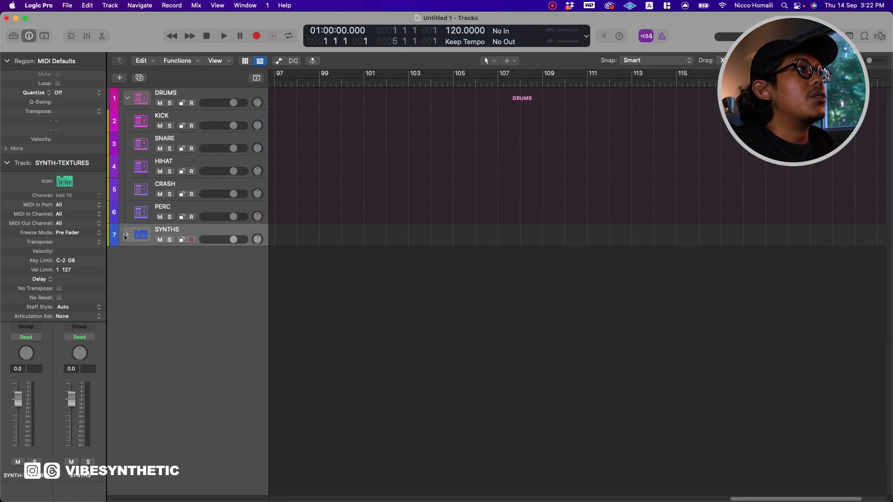
{"action": "left_click", "coordinate": [126, 96]}
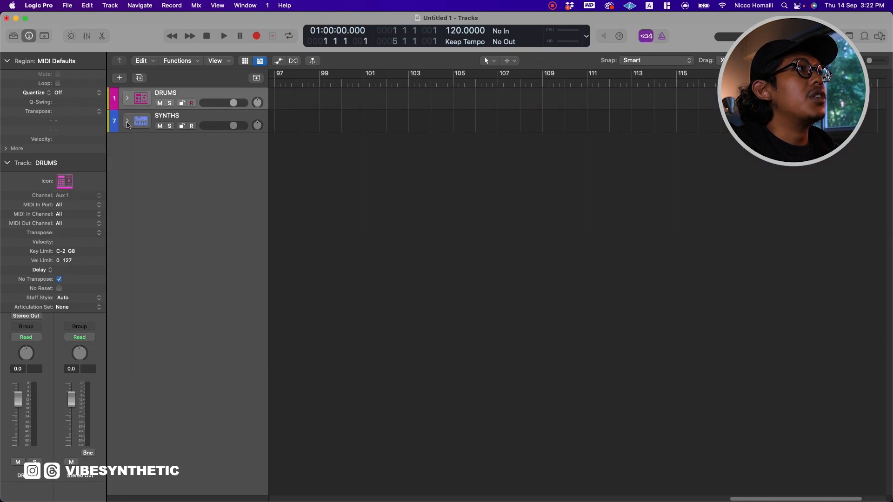
{"action": "left_click", "coordinate": [127, 120]}
{"action": "left_click", "coordinate": [126, 98]}
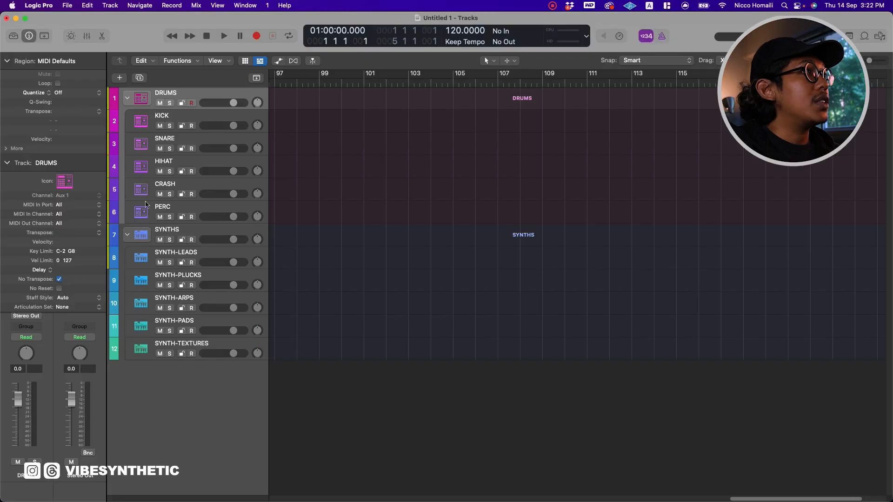
- Add an empty software instrument track after SYNTH-TEXTURES and name it BASS-MAIN
{"action": "left_click", "coordinate": [171, 341]}
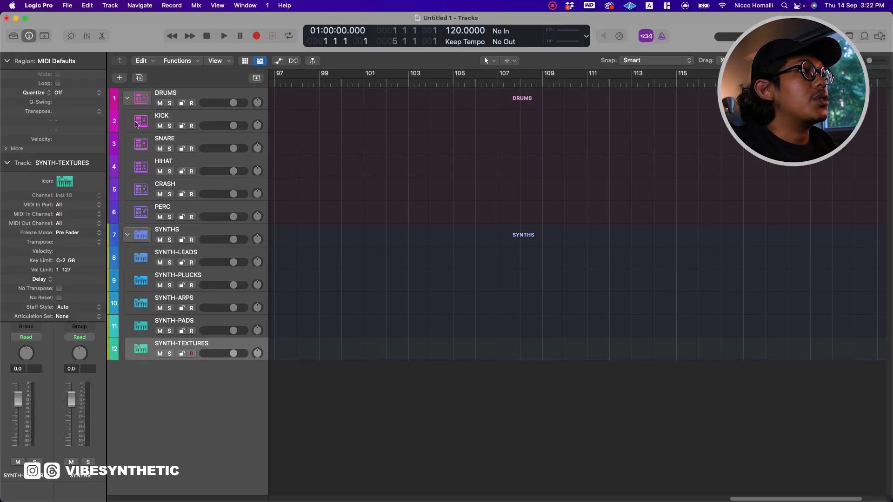
{"action": "left_click", "coordinate": [120, 78]}
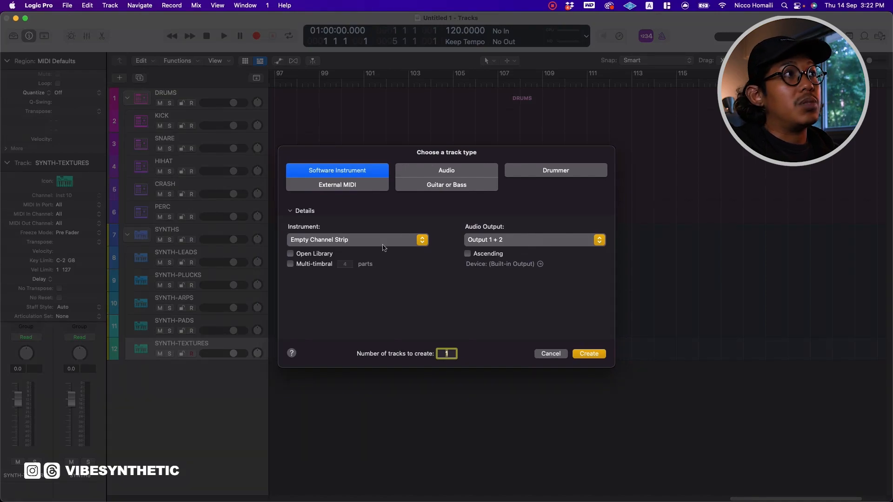
{"action": "left_click", "coordinate": [446, 172]}
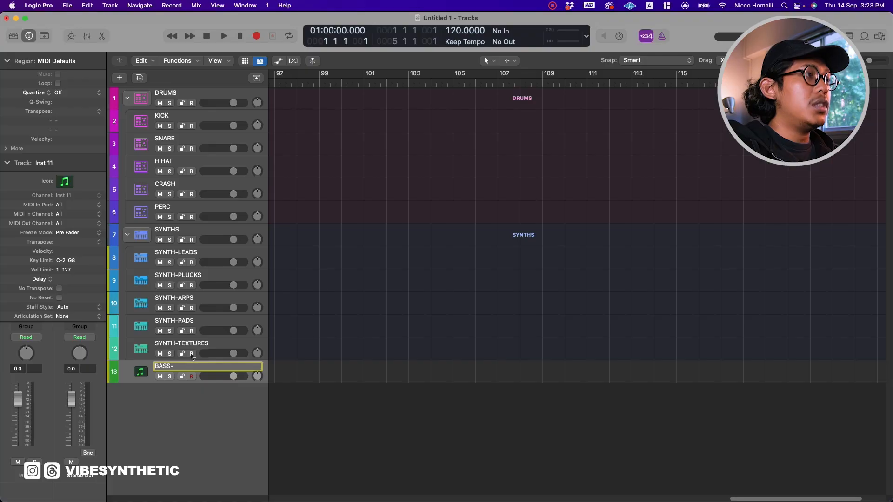
{"action": "type", "text": "MAIN"}
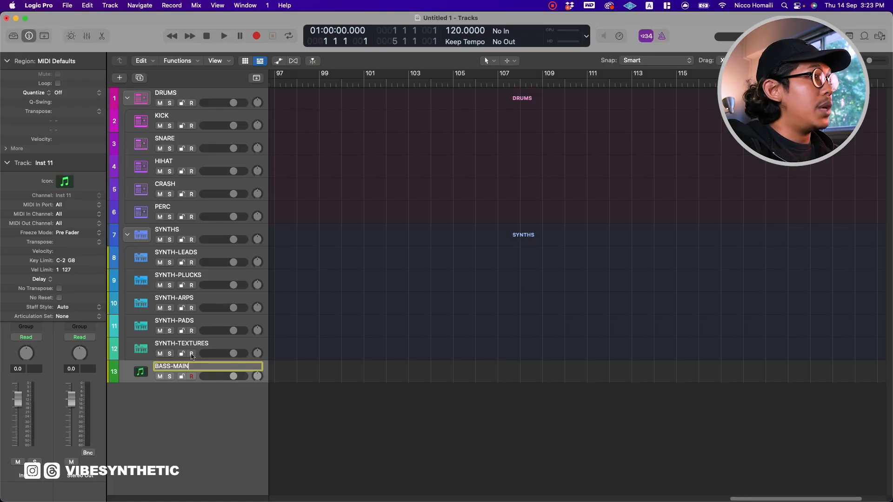
{"action": "key", "text": "Return"}
- Duplicate the BASS-MAIN track and name the copy BASS-SUB
{"action": "left_click", "coordinate": [139, 78]}
{"action": "double_click", "coordinate": [173, 389]}
{"action": "key", "text": "BackSpace"}
{"action": "key", "text": "BackSpace"}
{"action": "key", "text": "BackSpace"}
{"action": "key", "text": "BackSpace"}
{"action": "type", "text": "SUB"}
{"action": "key", "text": "Return"}
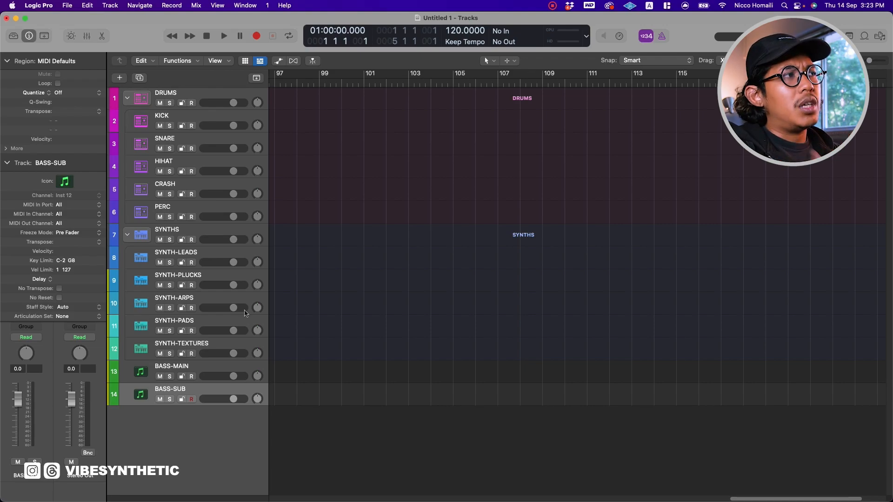
- Group BASS-MAIN and BASS-SUB into a summing stack named BASS
{"action": "left_click", "coordinate": [240, 367]}
{"action": "left_click", "coordinate": [199, 390], "text": "shift"}
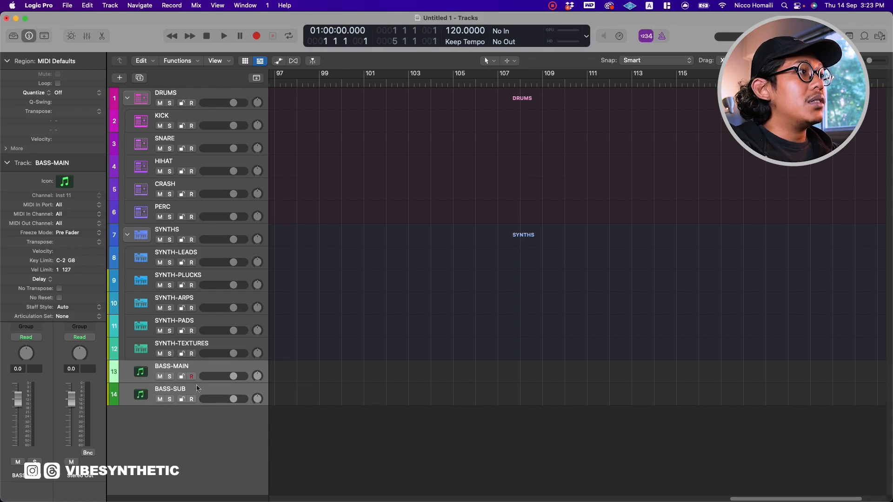
{"action": "right_click", "coordinate": [213, 389]}
{"action": "left_click", "coordinate": [279, 360]}
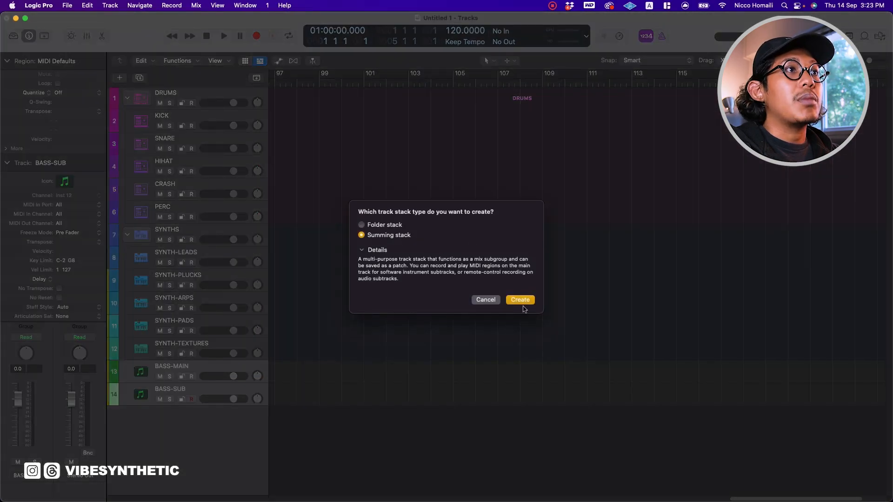
{"action": "left_click", "coordinate": [524, 300]}
{"action": "type", "text": "BASS"}
{"action": "key", "text": "Return"}
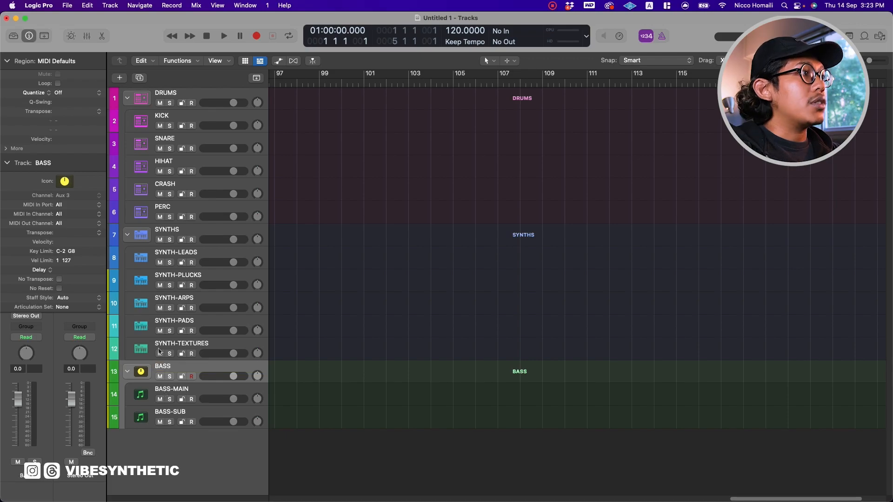
- Give the BASS stack and the BASS-MAIN and BASS-SUB tracks the monochrome amplifier icon from the Bass category
{"action": "left_click", "coordinate": [65, 182]}
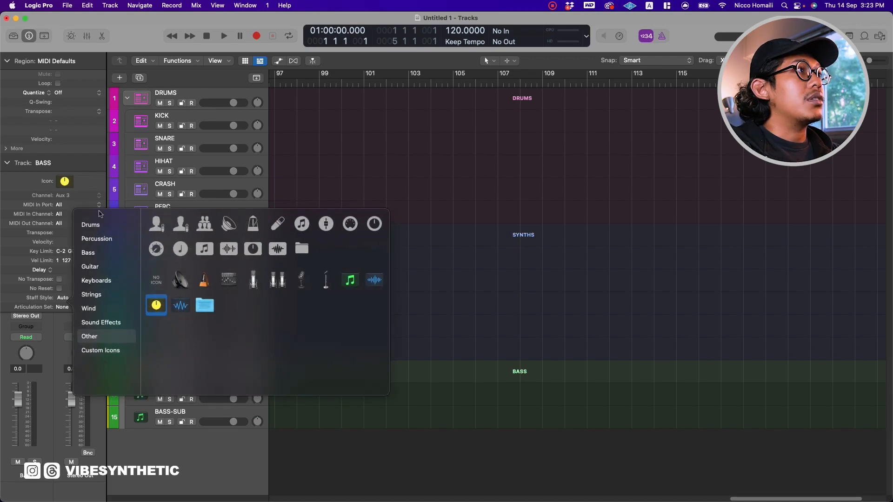
{"action": "left_click", "coordinate": [107, 254]}
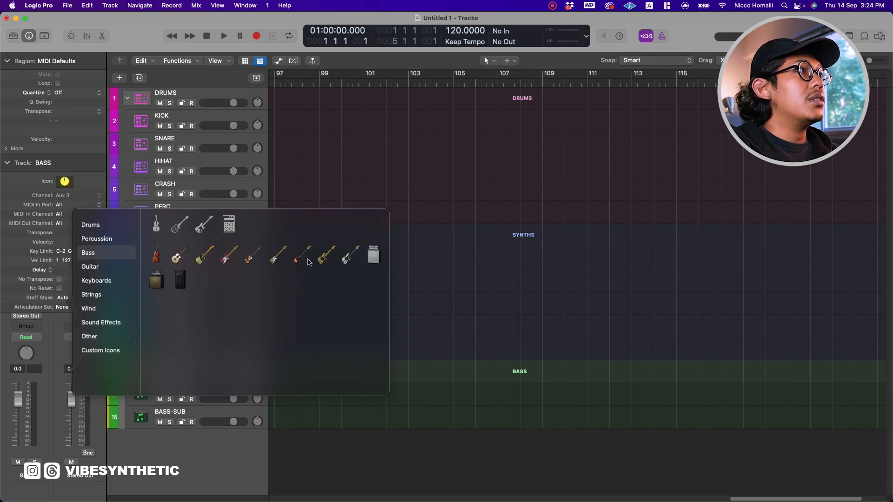
{"action": "left_click", "coordinate": [228, 228]}
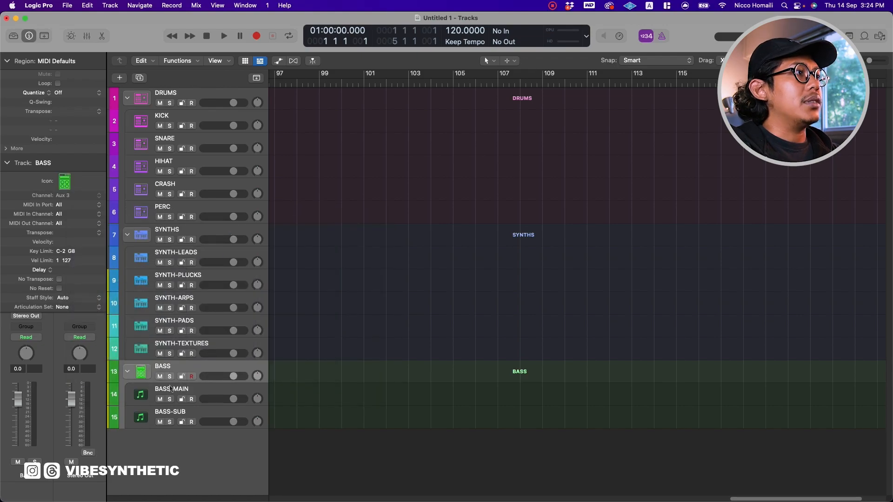
{"action": "left_click", "coordinate": [147, 399]}
{"action": "left_click", "coordinate": [65, 182]}
{"action": "left_click", "coordinate": [110, 261]}
{"action": "left_click", "coordinate": [229, 235]}
{"action": "left_click", "coordinate": [143, 418]}
{"action": "left_click", "coordinate": [65, 182]}
{"action": "left_click", "coordinate": [109, 262]}
{"action": "left_click", "coordinate": [229, 235]}
- In the mixer, color BASS, BASS-MAIN and BASS-SUB in successive shades from sea green to bright green
{"action": "key", "text": "x"}
{"action": "right_click", "coordinate": [544, 486]}
{"action": "left_click", "coordinate": [585, 438]}
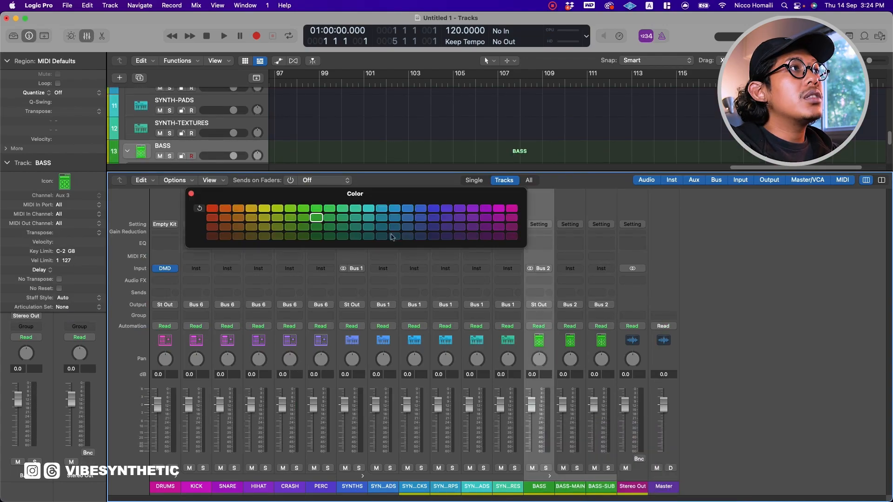
{"action": "key", "text": "Down"}
{"action": "key", "text": "Down"}
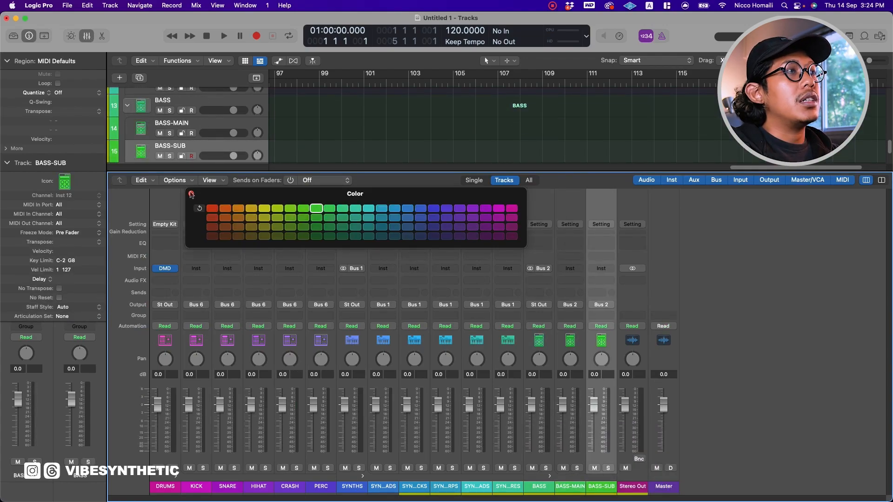
{"action": "left_click", "coordinate": [191, 193]}
{"action": "key", "text": "x"}
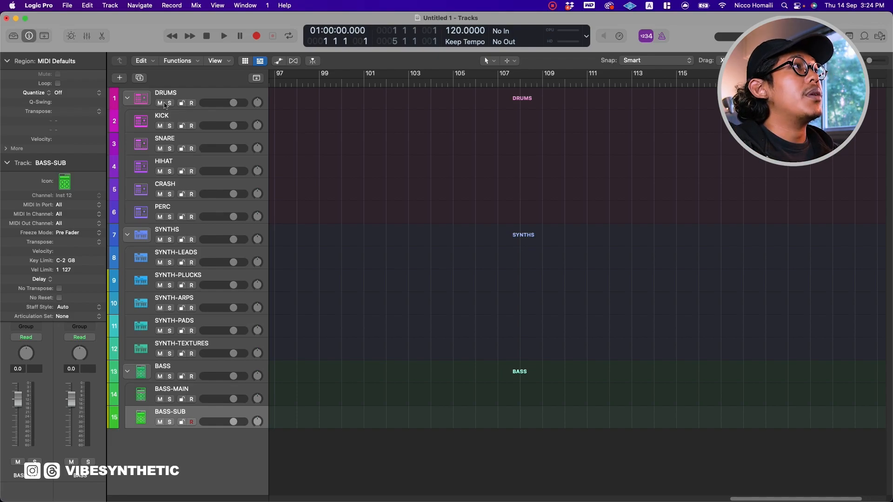
- Create two new audio tracks below BASS-SUB
{"action": "left_click", "coordinate": [119, 77]}
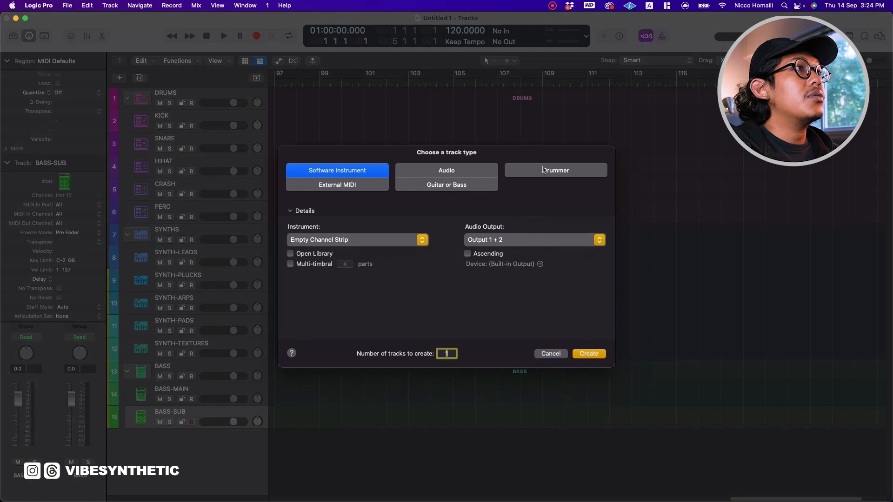
{"action": "left_click", "coordinate": [456, 172]}
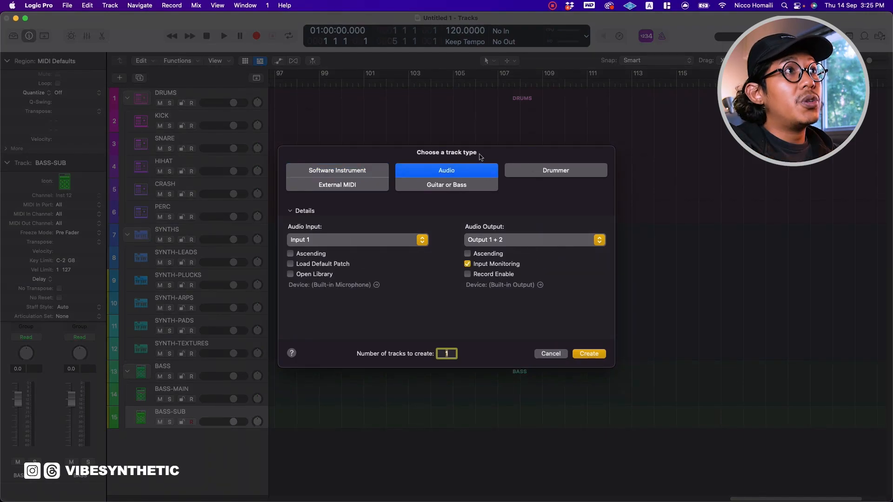
{"action": "type", "text": "2"}
{"action": "left_click", "coordinate": [582, 355]}
- Rename the two new audio tracks SAMPLES-EFX and SAMPLE-DRUMS
{"action": "key", "text": "shift+Return"}
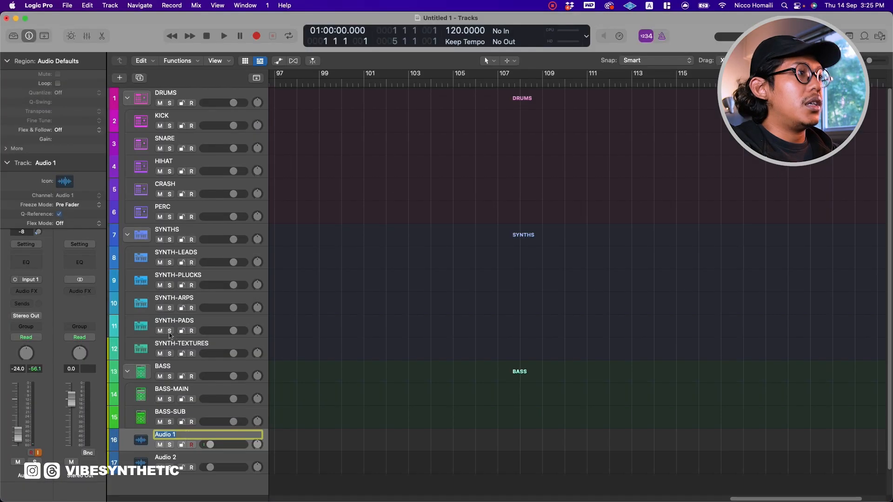
{"action": "type", "text": "SAMPLES-EFX"}
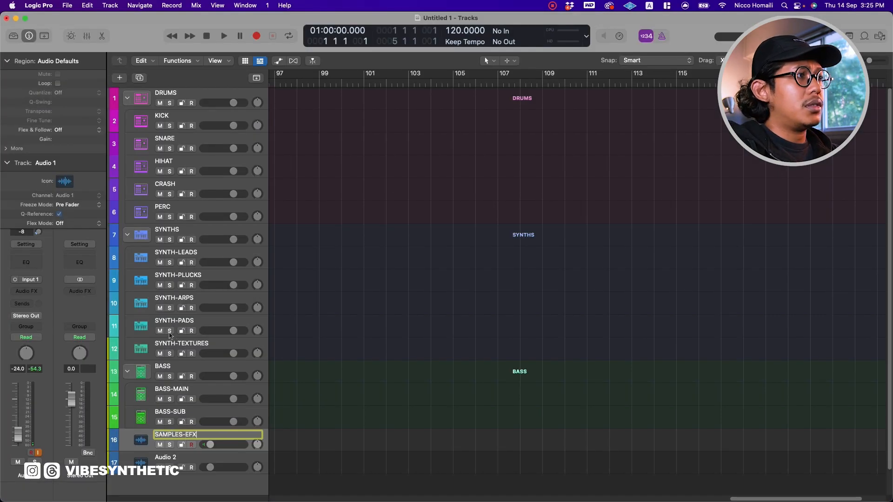
{"action": "key", "text": "Tab"}
{"action": "type", "text": "SAMPLE-DRUMS"}
{"action": "key", "text": "Return"}
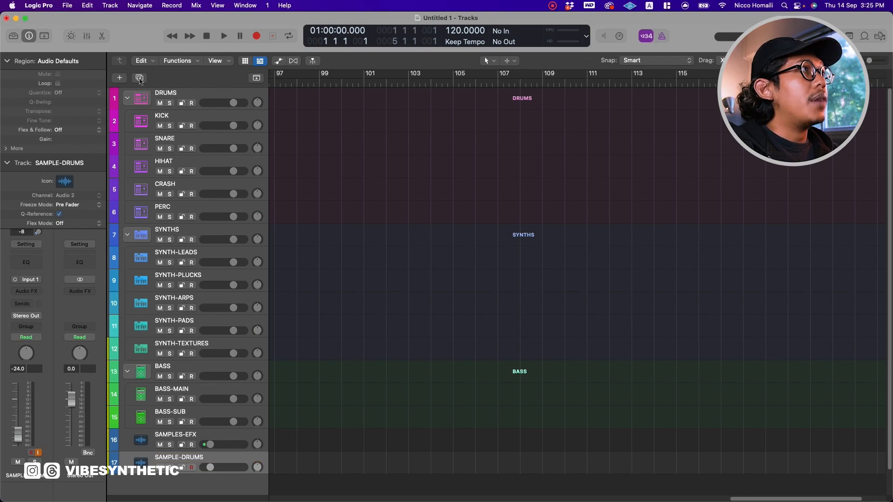
- Duplicate the SAMPLE-DRUMS track and name the copy SAMPLE-VOCALS
{"action": "left_click", "coordinate": [140, 78]}
{"action": "double_click", "coordinate": [198, 477]}
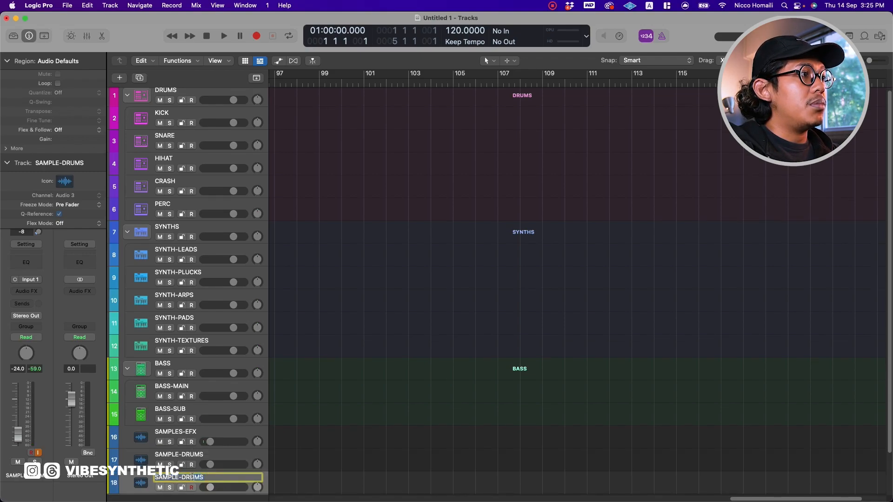
{"action": "type", "text": "VOCALS"}
{"action": "key", "text": "Return"}
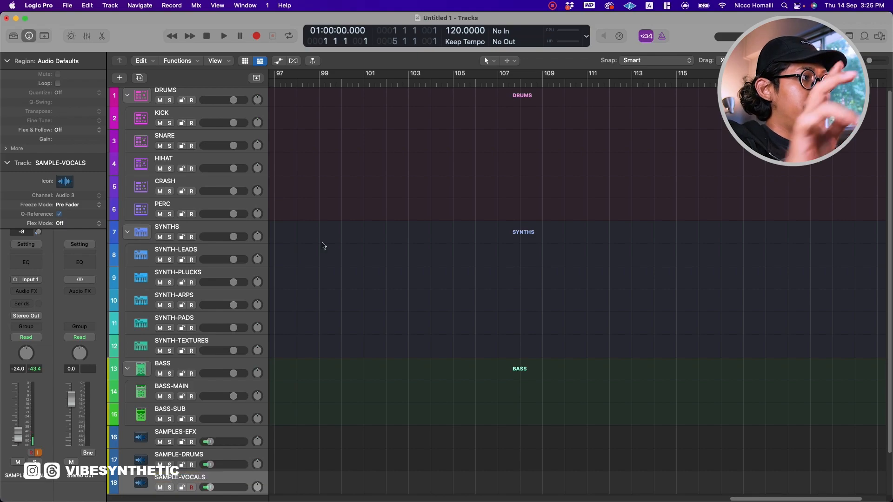
- Group SAMPLES-EFX, SAMPLE-DRUMS and SAMPLE-VOCALS into a folder stack
{"action": "scroll", "coordinate": [321, 245], "scroll_direction": "down", "scroll_amount": 2}
{"action": "left_click", "coordinate": [215, 386]}
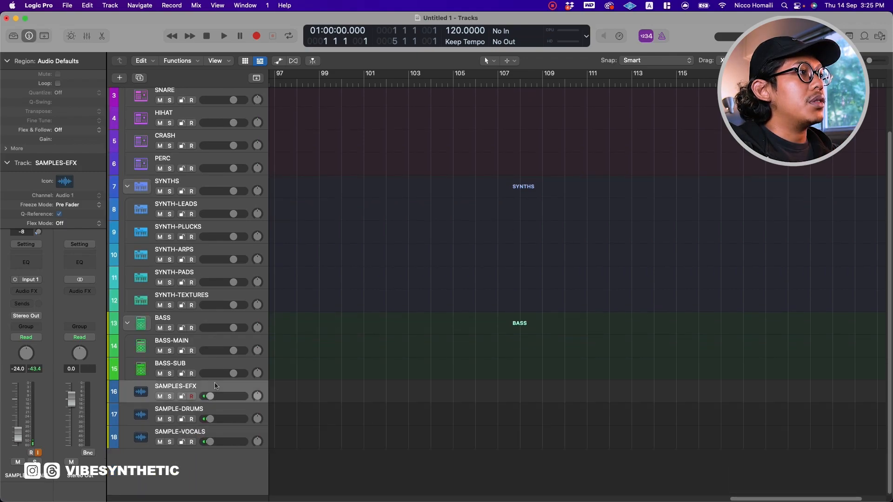
{"action": "left_click", "coordinate": [244, 431], "text": "shift"}
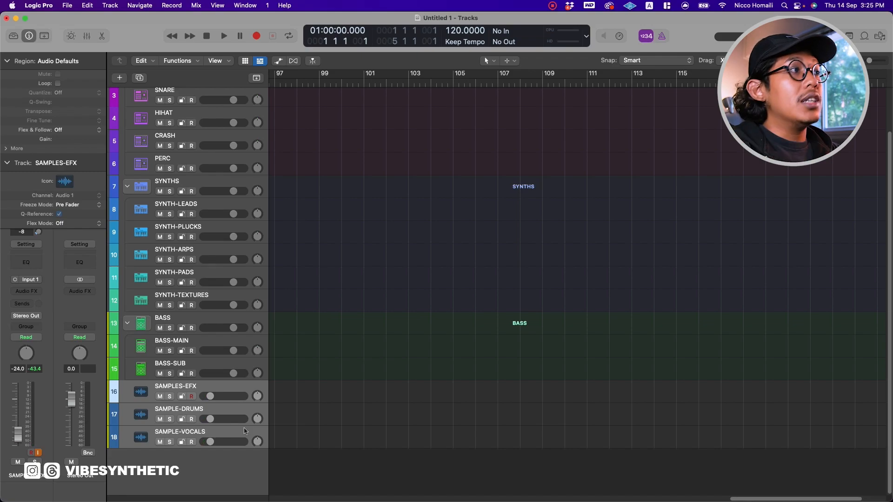
{"action": "left_click", "coordinate": [236, 411]}
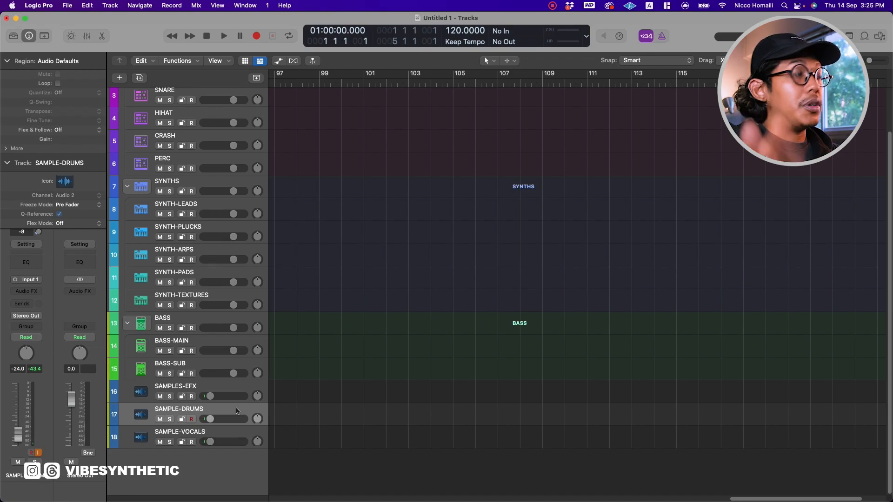
{"action": "left_click", "coordinate": [228, 391]}
{"action": "left_click", "coordinate": [243, 437], "text": "shift"}
{"action": "right_click", "coordinate": [243, 437]}
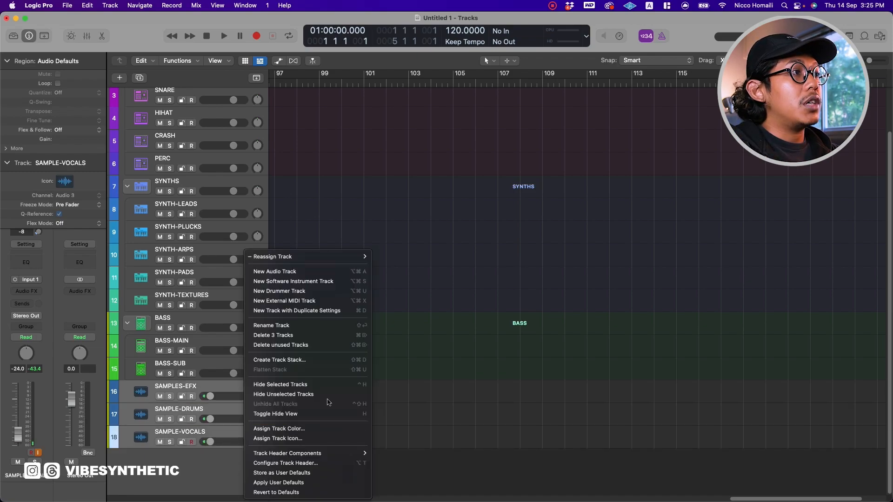
{"action": "left_click", "coordinate": [335, 360]}
{"action": "left_click", "coordinate": [362, 225]}
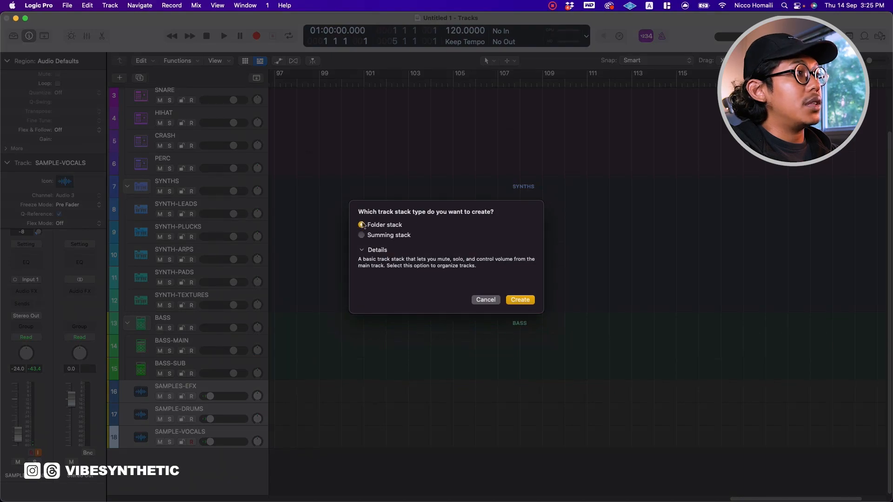
{"action": "key", "text": "Return"}
- Name the new folder stack SAMPLES
{"action": "double_click", "coordinate": [164, 432]}
{"action": "type", "text": "SAMPLES"}
{"action": "key", "text": "Return"}
- In the mixer, color the SAMPLES stack yellow-green, following on from the bright green of BASS-SUB
{"action": "key", "text": "z"}
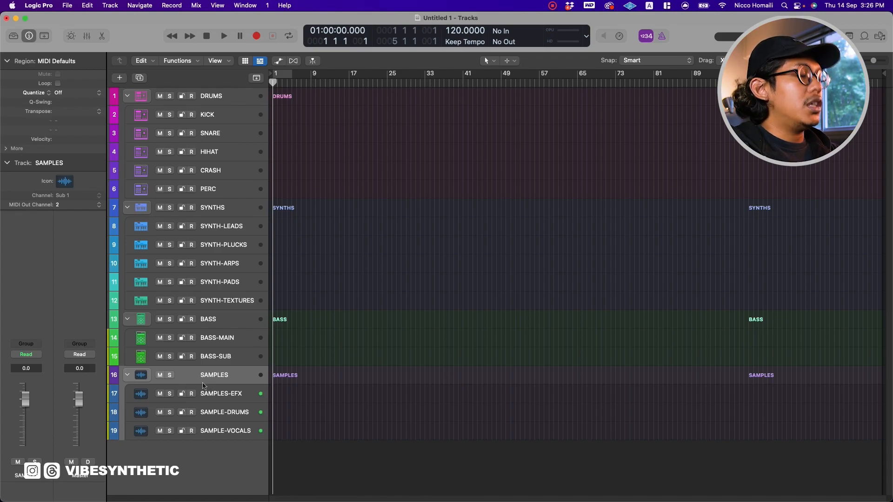
{"action": "key", "text": "x"}
{"action": "key", "text": "alt+c"}
{"action": "left_click", "coordinate": [316, 208]}
{"action": "left_click", "coordinate": [291, 208]}
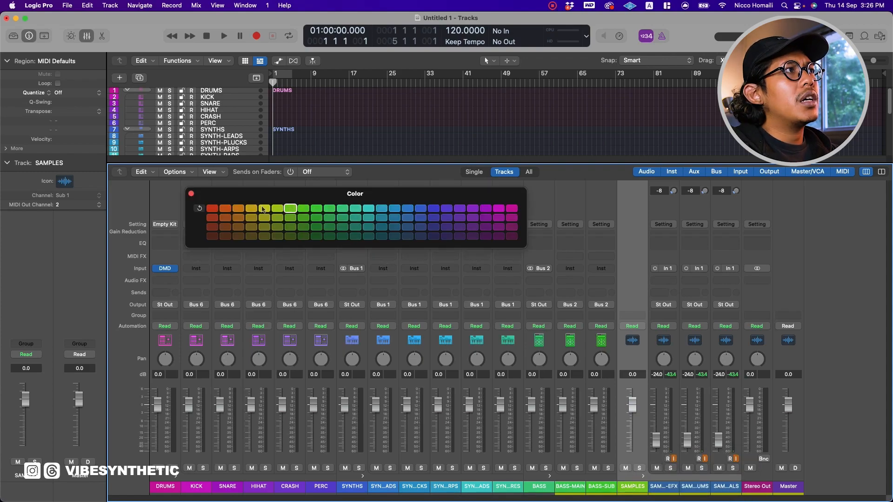
{"action": "left_click", "coordinate": [264, 209]}
{"action": "left_click", "coordinate": [278, 210]}
- Color SAMPLES-EFX yellow, SAMPLE-DRUMS gold and SAMPLE-VOCALS orange in the mixer, and close the color palette
{"action": "key", "text": "Right"}
{"action": "left_click", "coordinate": [264, 210]}
{"action": "key", "text": "Right"}
{"action": "left_click", "coordinate": [251, 211]}
{"action": "key", "text": "Right"}
{"action": "left_click", "coordinate": [238, 208]}
{"action": "key", "text": "x"}
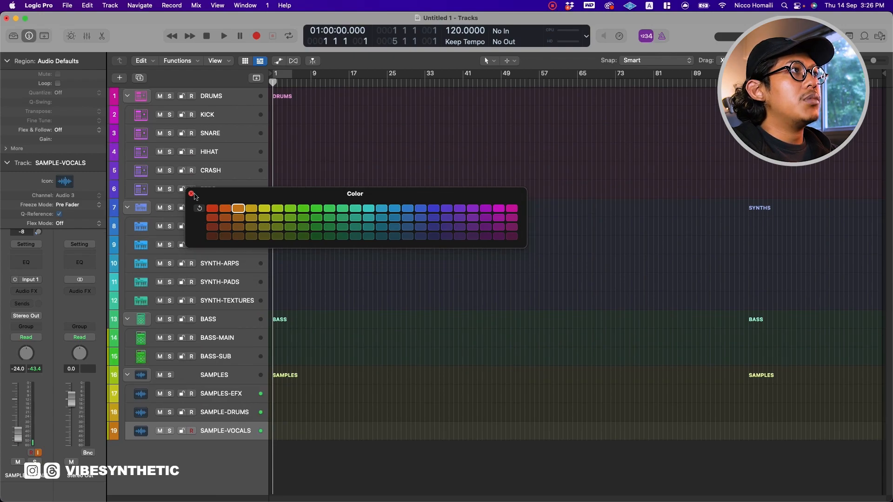
{"action": "left_click", "coordinate": [192, 195]}
- Give the SAMPLES stack and its EFX, DRUMS and VOCALS tracks the monochrome waveform icon that takes on the track color
{"action": "left_click", "coordinate": [143, 377]}
{"action": "left_click", "coordinate": [65, 181]}
{"action": "left_click", "coordinate": [279, 145]}
{"action": "left_click", "coordinate": [218, 396]}
{"action": "left_click", "coordinate": [65, 182]}
{"action": "left_click", "coordinate": [279, 145]}
{"action": "left_click", "coordinate": [219, 413]}
{"action": "left_click", "coordinate": [65, 182]}
{"action": "left_click", "coordinate": [279, 146]}
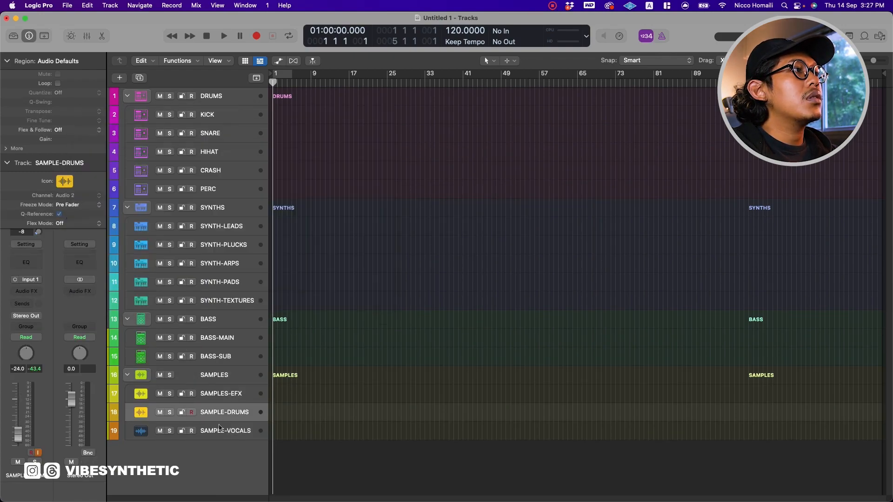
{"action": "left_click", "coordinate": [220, 430]}
{"action": "left_click", "coordinate": [65, 181]}
{"action": "left_click", "coordinate": [232, 169]}
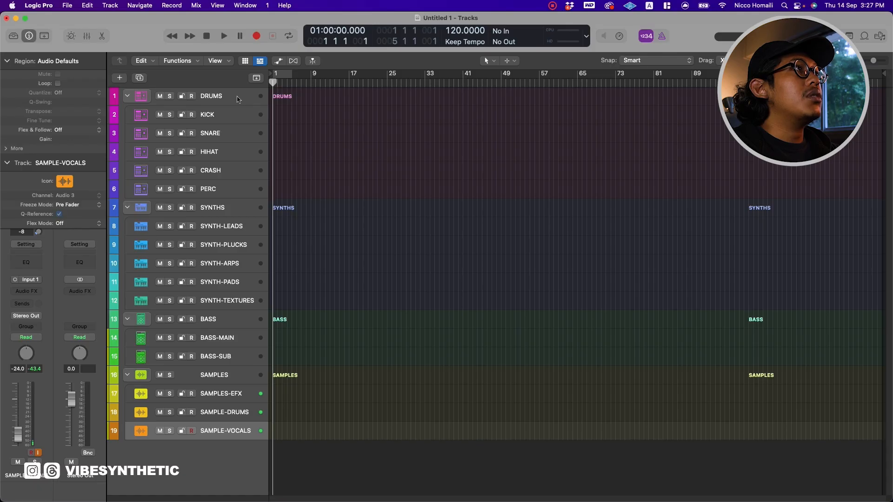
- Add the Freeze control to the track headers
{"action": "right_click", "coordinate": [238, 100]}
{"action": "mouse_move", "coordinate": [307, 284]}
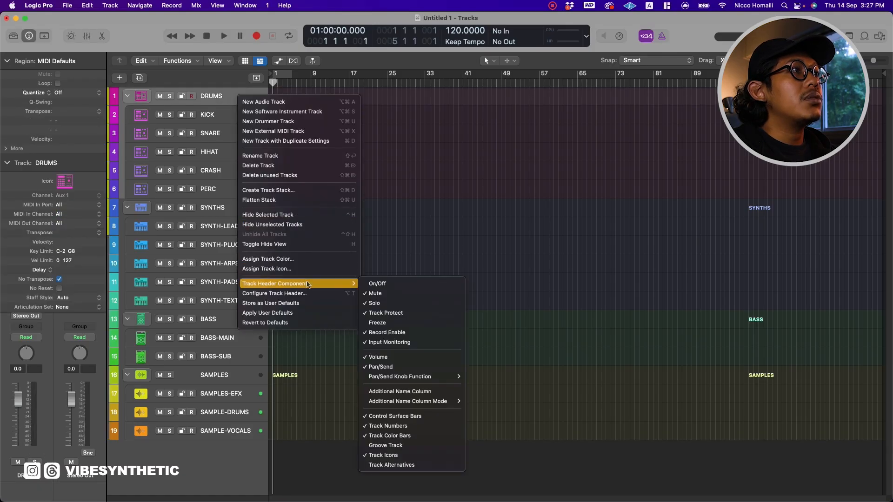
{"action": "left_click", "coordinate": [404, 324]}
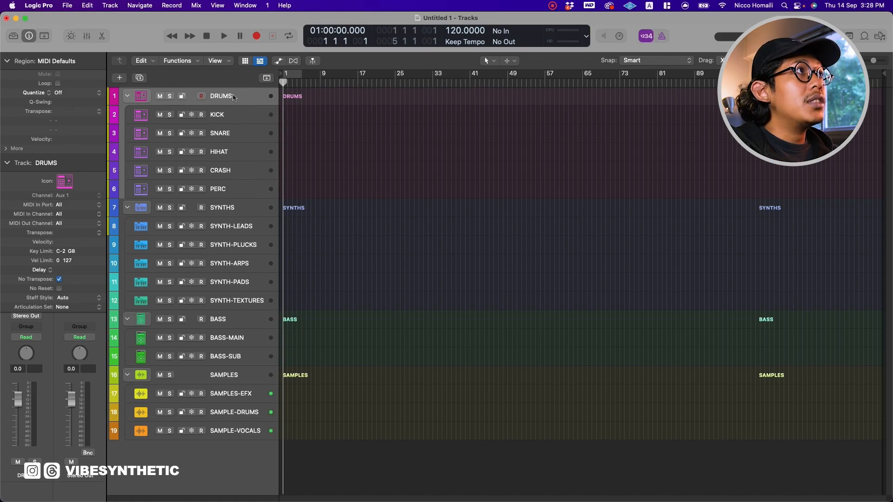
- Turn on the Hide view for the track headers and try the hide control on the HIHAT track
{"action": "right_click", "coordinate": [247, 97]}
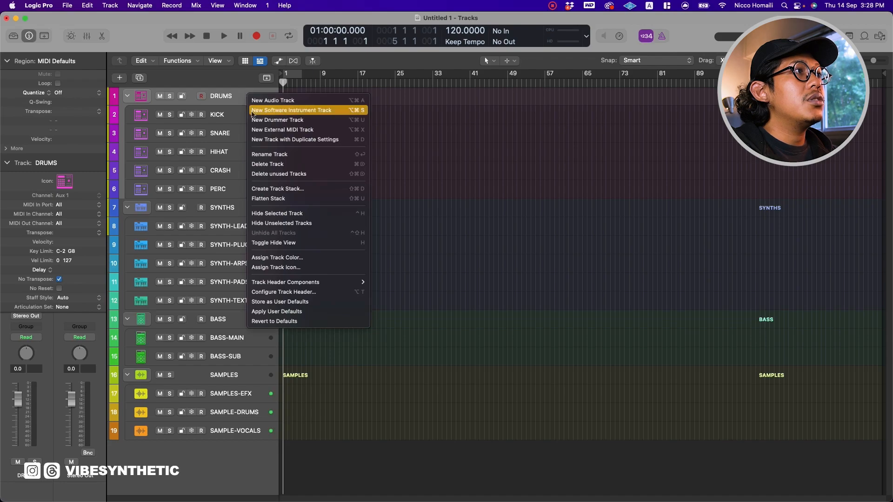
{"action": "left_click", "coordinate": [296, 242]}
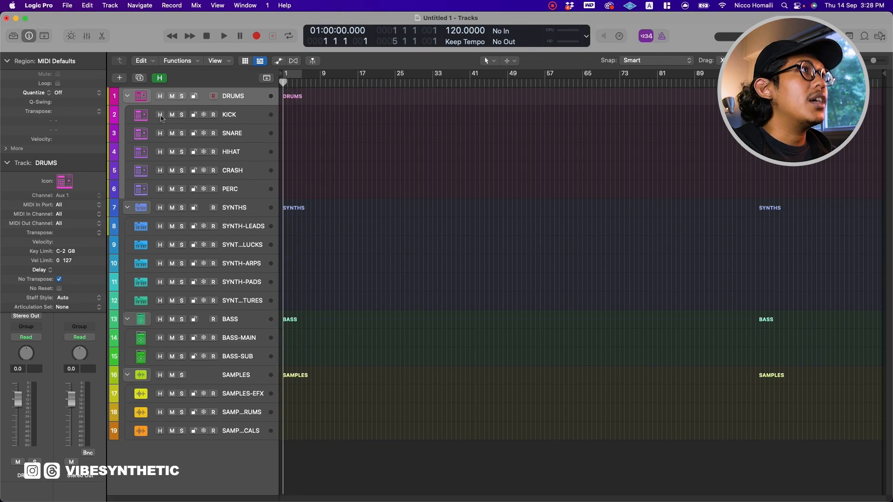
{"action": "left_click", "coordinate": [159, 153]}
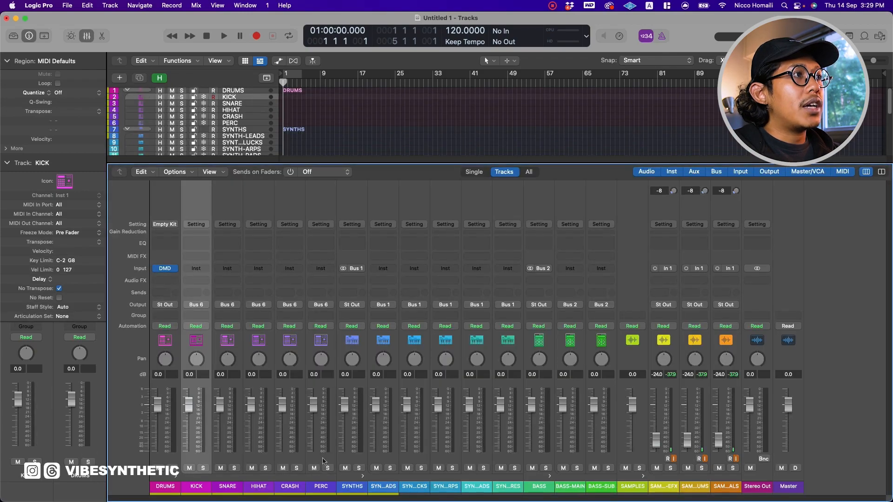
- Add a Bus 20 send to the KICK through PERC channels and set it to Pre Fader
{"action": "left_click", "coordinate": [323, 459], "text": "shift"}
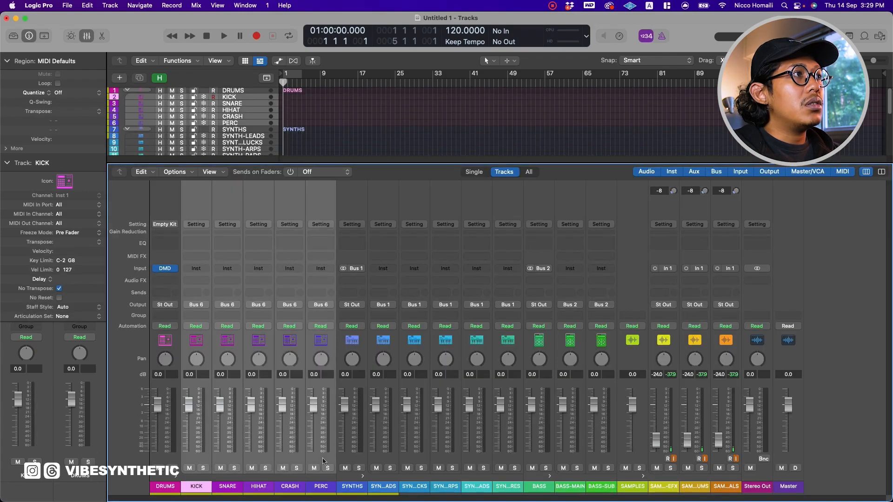
{"action": "left_click", "coordinate": [199, 293]}
{"action": "mouse_move", "coordinate": [214, 307]}
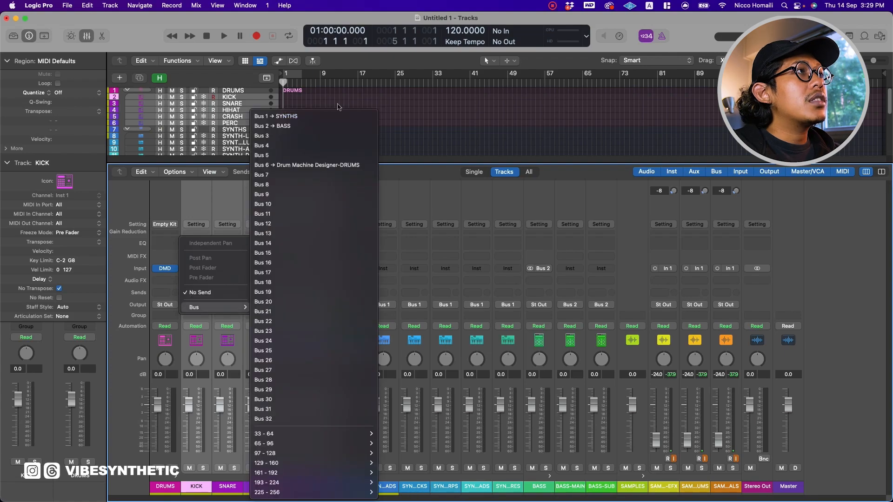
{"action": "left_click", "coordinate": [313, 304]}
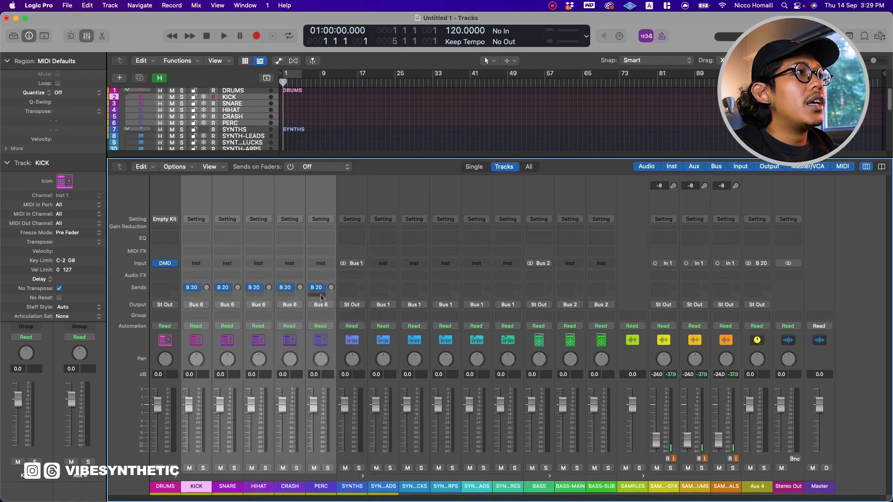
{"action": "left_click", "coordinate": [199, 292]}
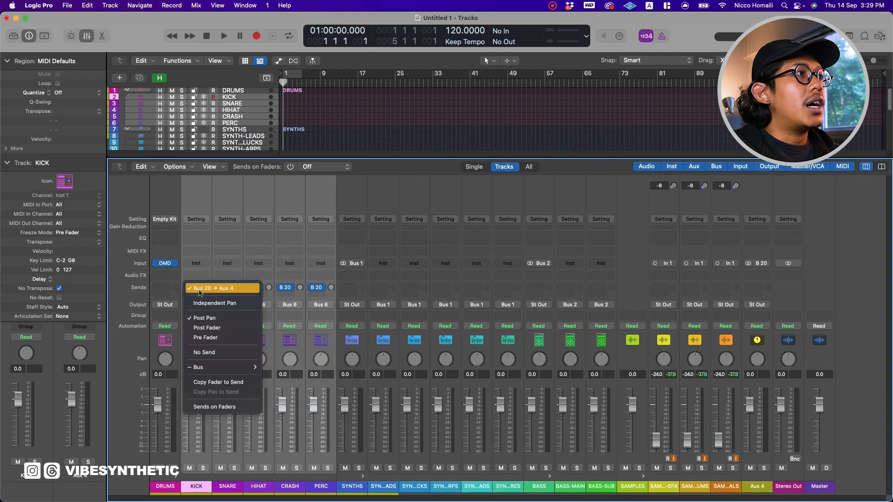
{"action": "left_click", "coordinate": [221, 338]}
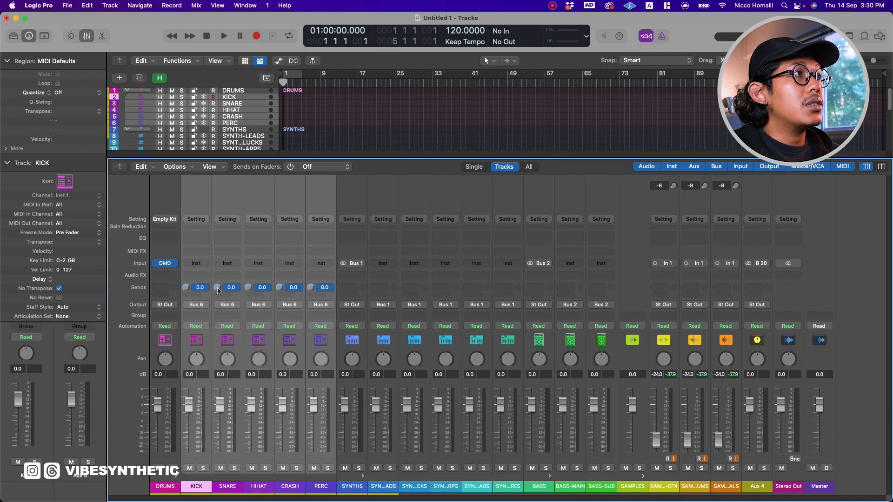
- Rename the Bus 20 aux channel with a name starting DRUM-P and ending in COMP, and color it dark maroon
{"action": "double_click", "coordinate": [768, 484]}
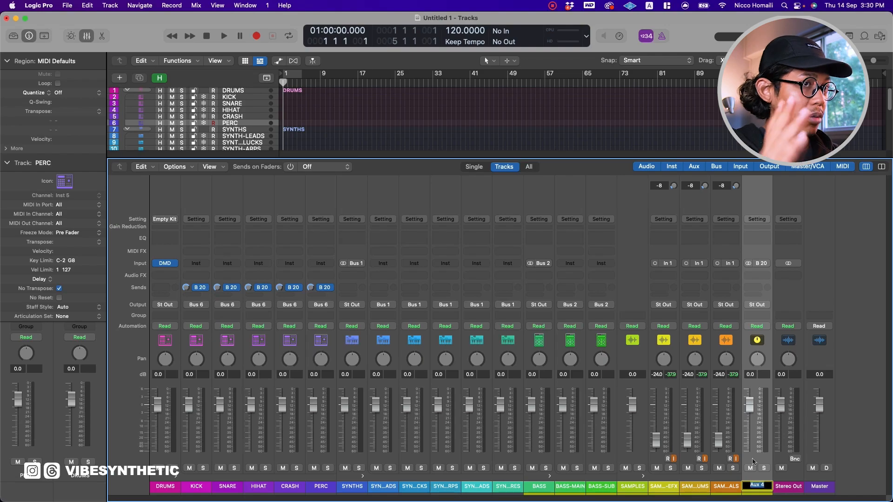
{"action": "type", "text": "DRUM-P"}
{"action": "key", "text": "Return"}
{"action": "right_click", "coordinate": [762, 475]}
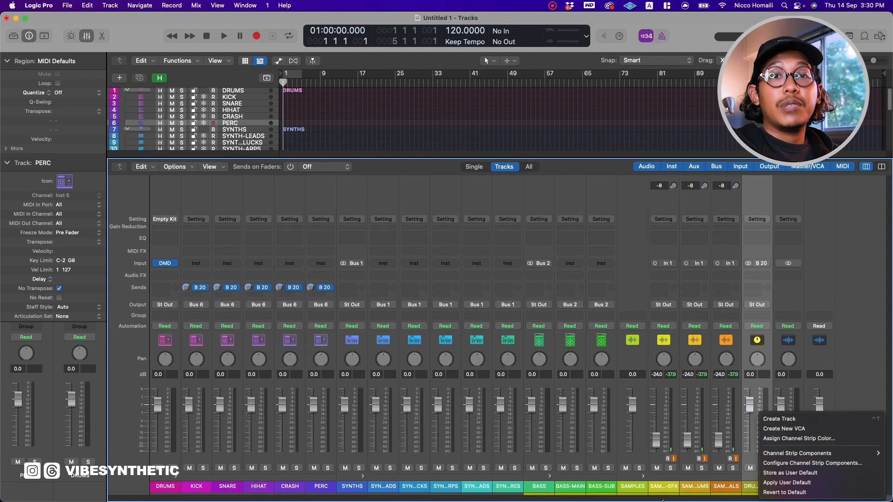
{"action": "left_click", "coordinate": [840, 438]}
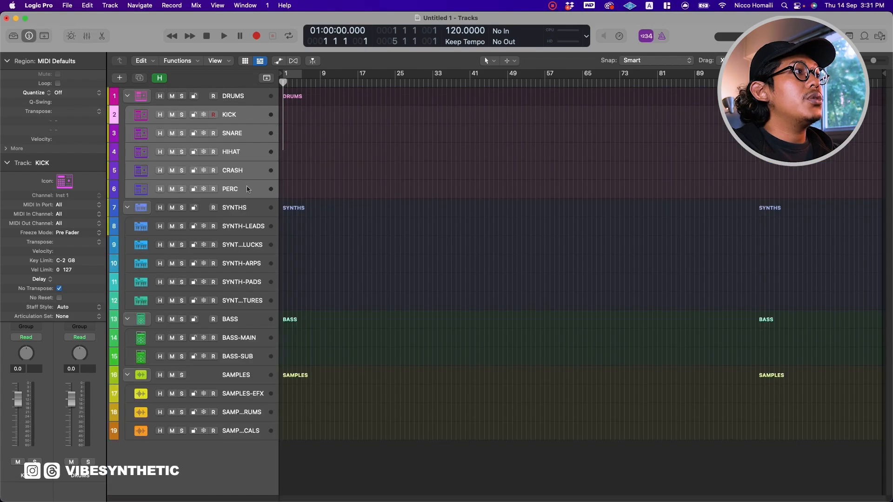
- Add a Bus 21 send to the KICK through PERC channels and name its aux channel DRUM-EFX1
{"action": "key", "text": "x"}
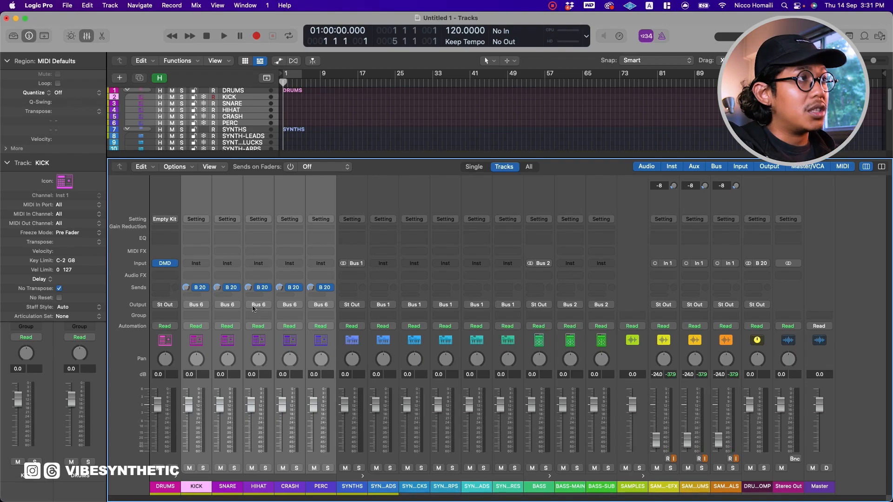
{"action": "left_click", "coordinate": [197, 292]}
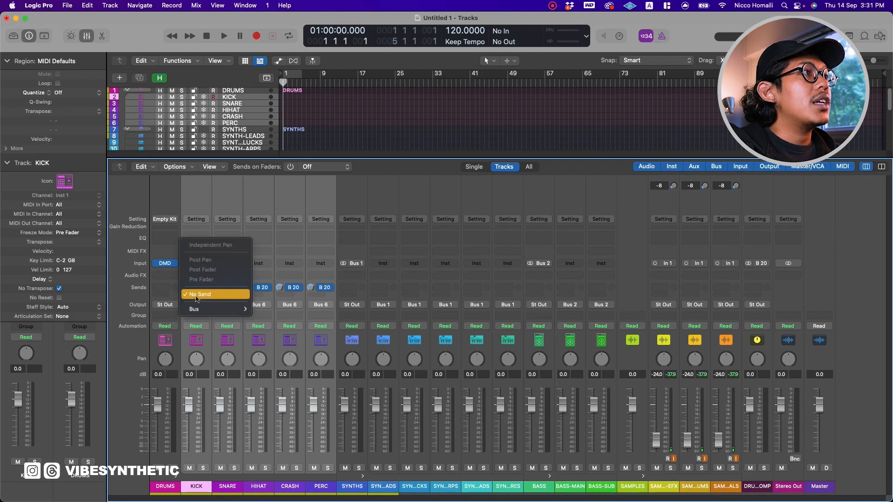
{"action": "mouse_move", "coordinate": [200, 309]}
{"action": "left_click", "coordinate": [279, 309]}
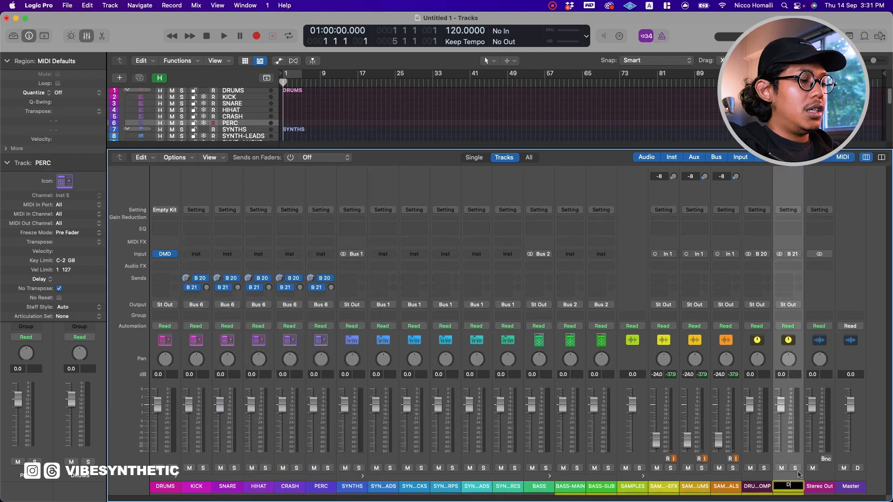
{"action": "type", "text": "DRUM-EFX1"}
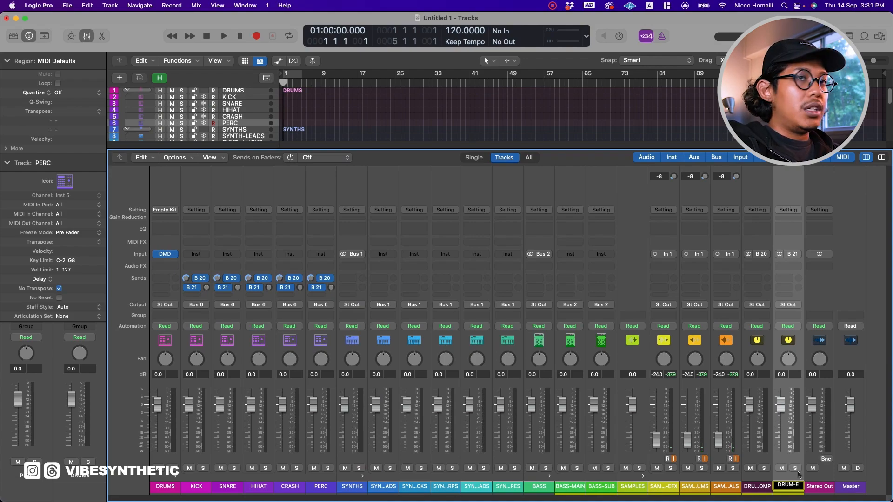
{"action": "key", "text": "Return"}
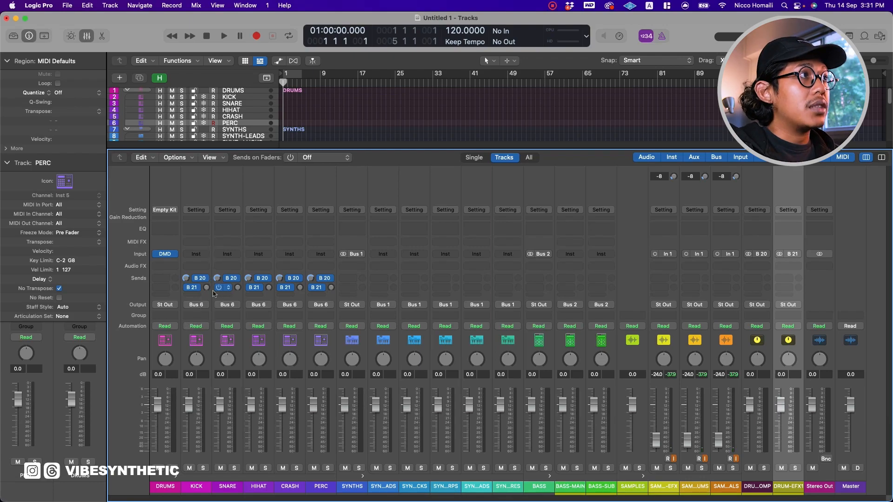
- Set the Bus 21 sends on the KICK through PERC channels to Post Pan, reset their levels to default and switch them off
{"action": "left_click", "coordinate": [196, 288]}
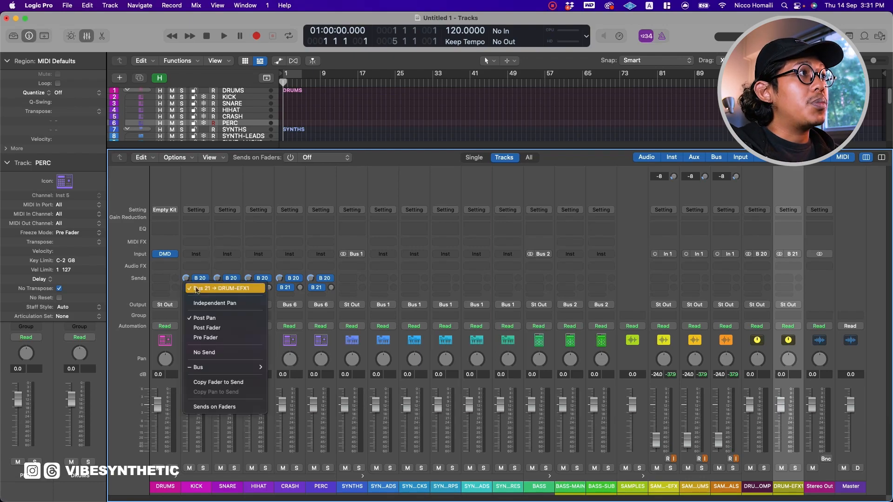
{"action": "left_click", "coordinate": [250, 320]}
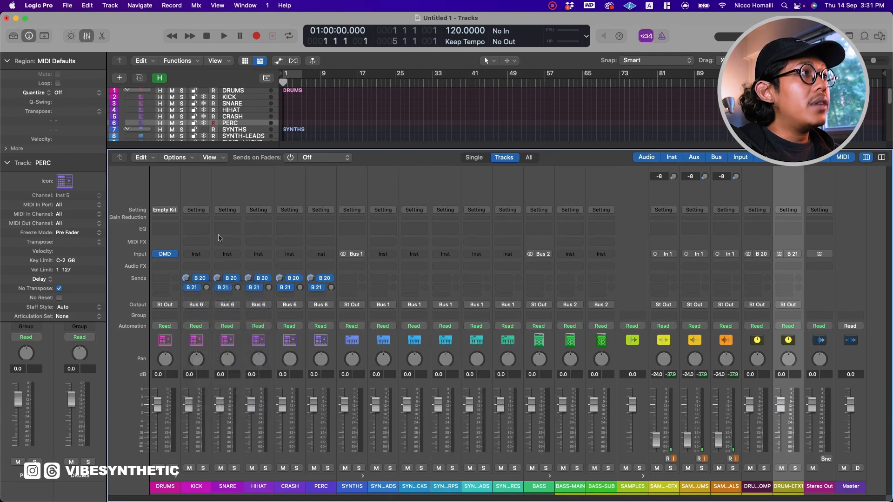
{"action": "left_click", "coordinate": [207, 289], "text": "alt"}
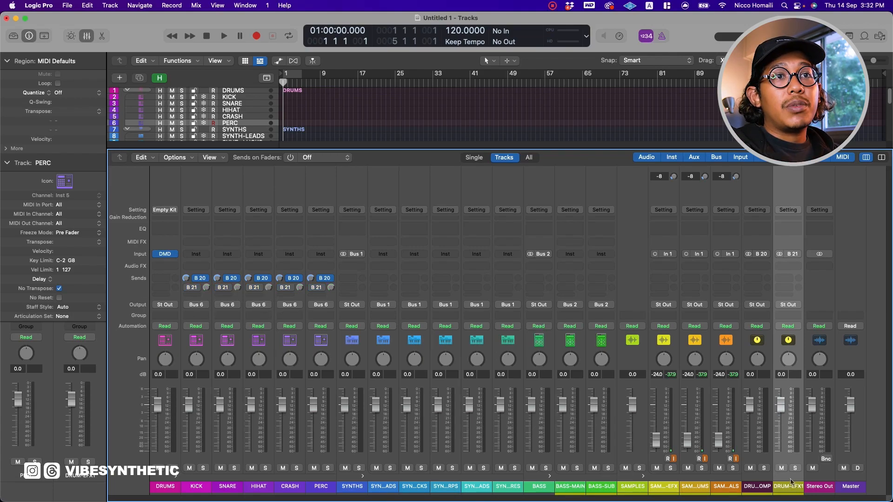
- Color the DRUM-EFX1 aux channel strip dark maroon
{"action": "right_click", "coordinate": [791, 476]}
{"action": "left_click", "coordinate": [828, 416]}
{"action": "left_click", "coordinate": [512, 237]}
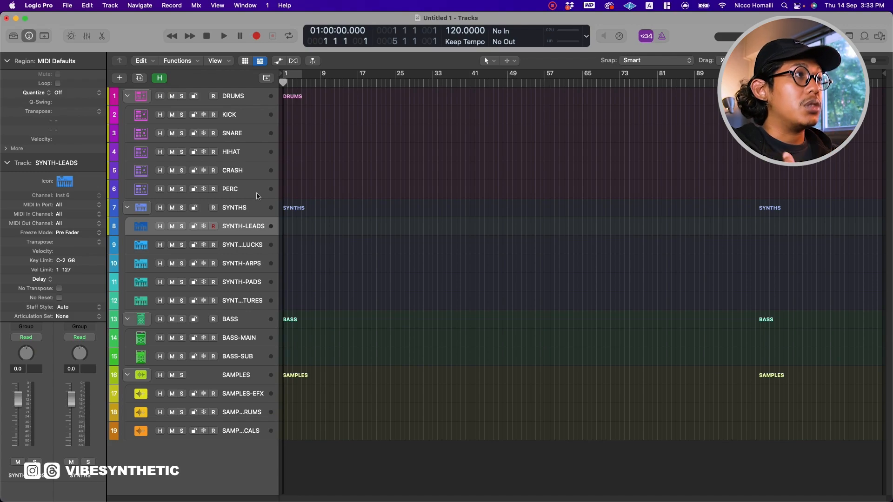
- Add a Bus 23 send to all channels from SYNTH-LEADS through SYNTH-TEXTURES
{"action": "key", "text": "x"}
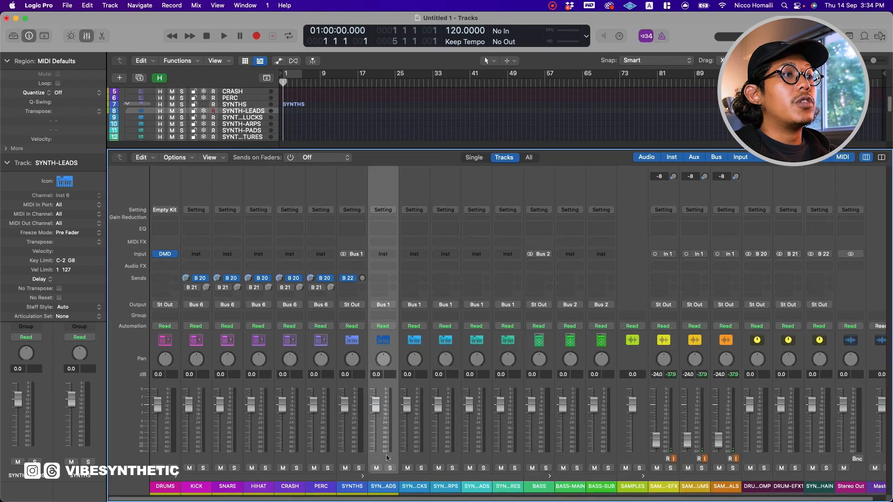
{"action": "left_click", "coordinate": [509, 464], "text": "shift"}
{"action": "left_click", "coordinate": [381, 278]}
{"action": "left_click", "coordinate": [391, 290]}
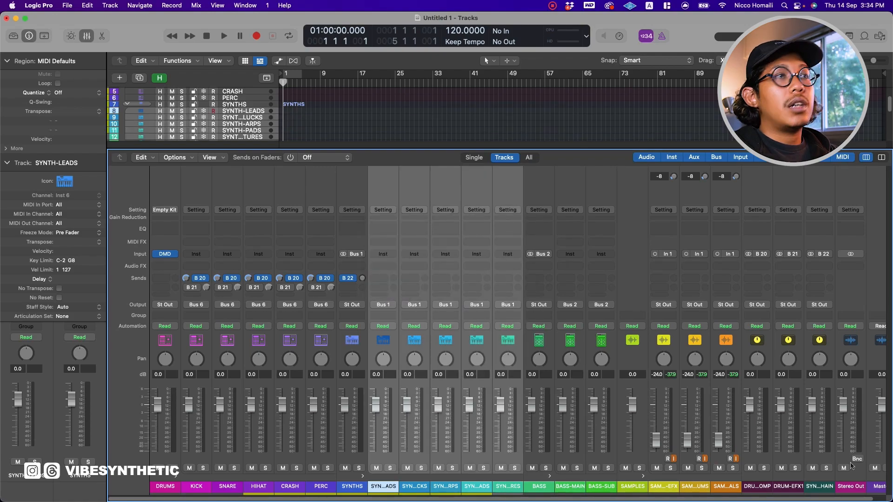
- Rename the Bus 23 aux channel as SYNTHS-EFX1 and color it dark teal
{"action": "left_click", "coordinate": [852, 486]}
{"action": "double_click", "coordinate": [853, 486]}
{"action": "type", "text": "SYNTH-EFX1"}
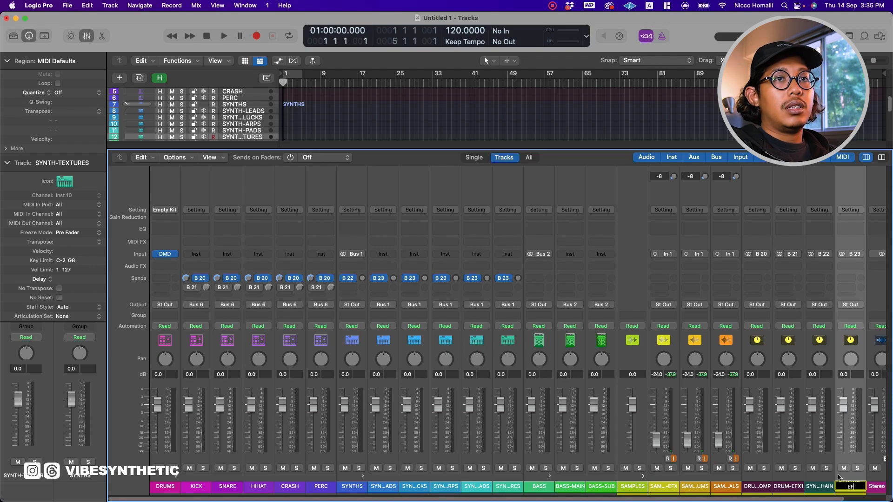
{"action": "key", "text": "Return"}
{"action": "right_click", "coordinate": [861, 483]}
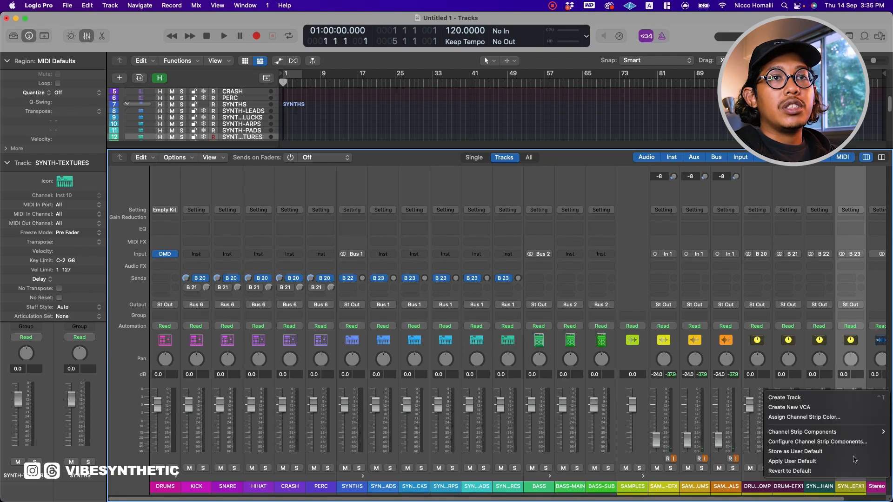
{"action": "left_click", "coordinate": [851, 417]}
{"action": "left_click", "coordinate": [371, 238]}
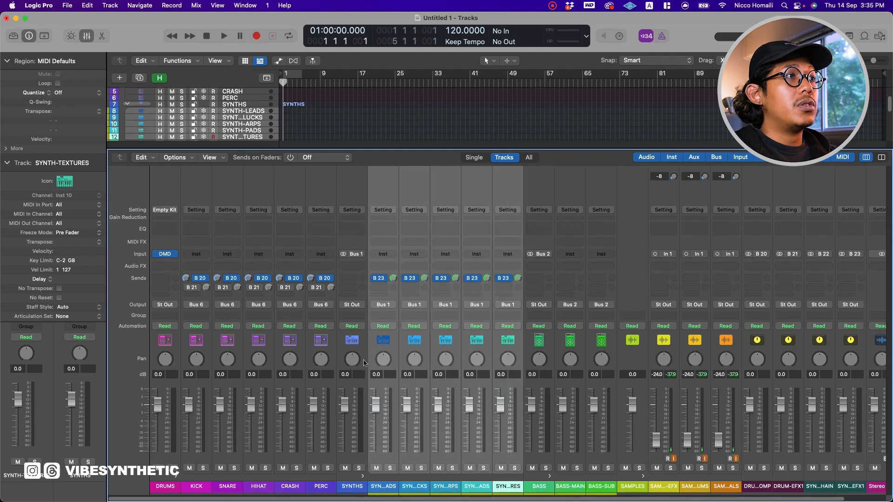
- Route the SYNTHS channel's output to Bus 22 and switch off the Bus 23 sends on the synth channels
{"action": "left_click", "coordinate": [364, 363]}
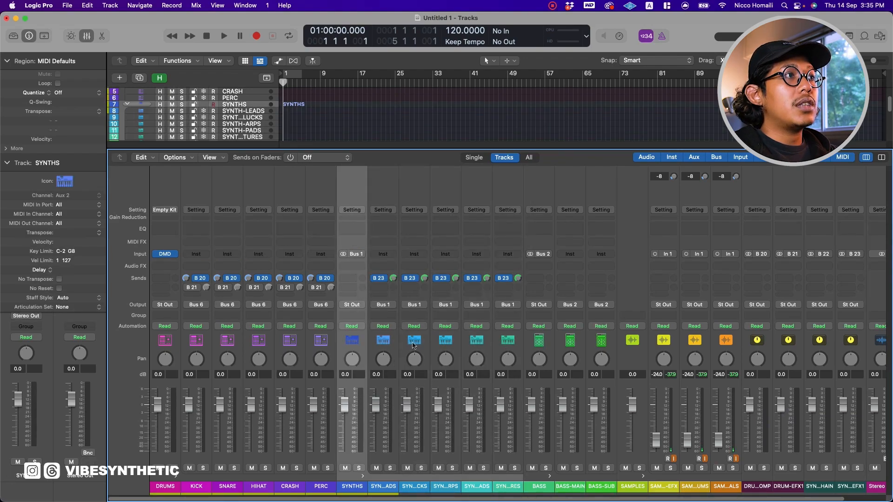
{"action": "left_click", "coordinate": [351, 305]}
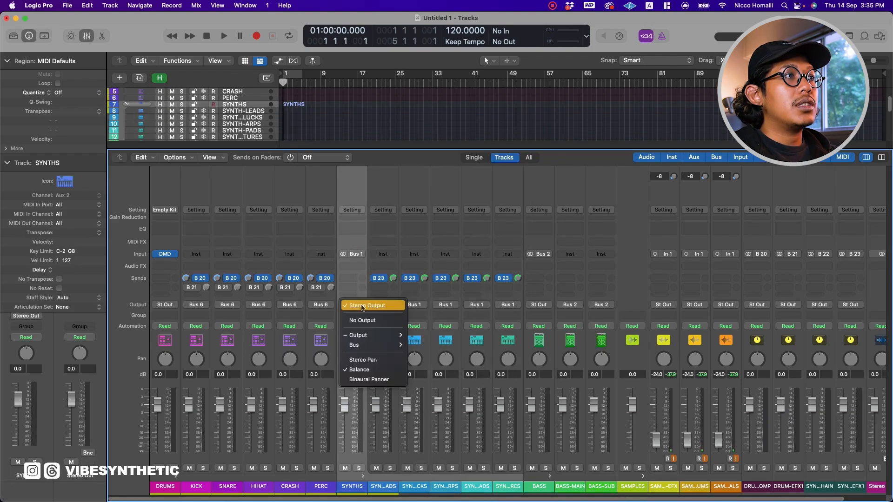
{"action": "mouse_move", "coordinate": [373, 343]}
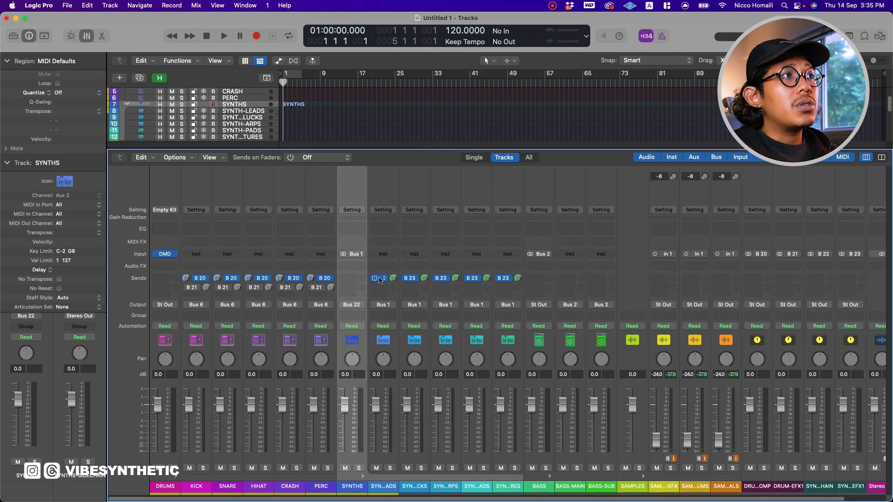
{"action": "left_click", "coordinate": [821, 480]}
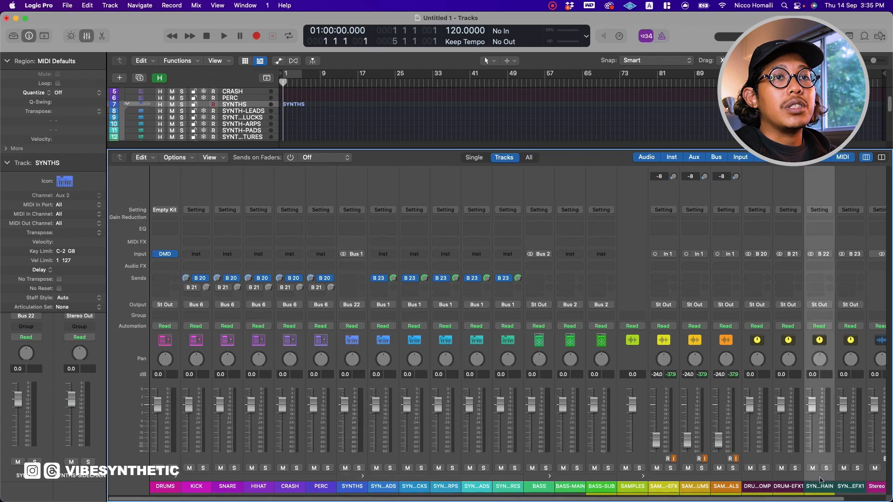
{"action": "left_click", "coordinate": [858, 483]}
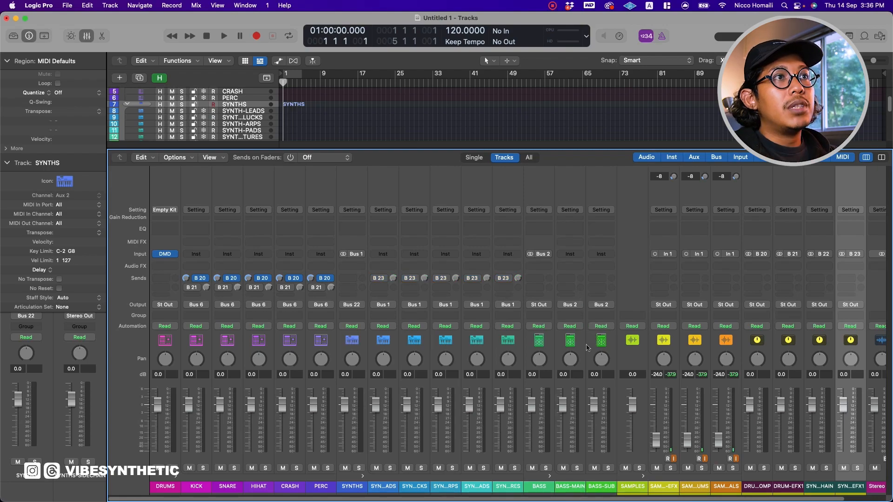
- Route the BASS channel's output to Bus 24
{"action": "left_click", "coordinate": [584, 348]}
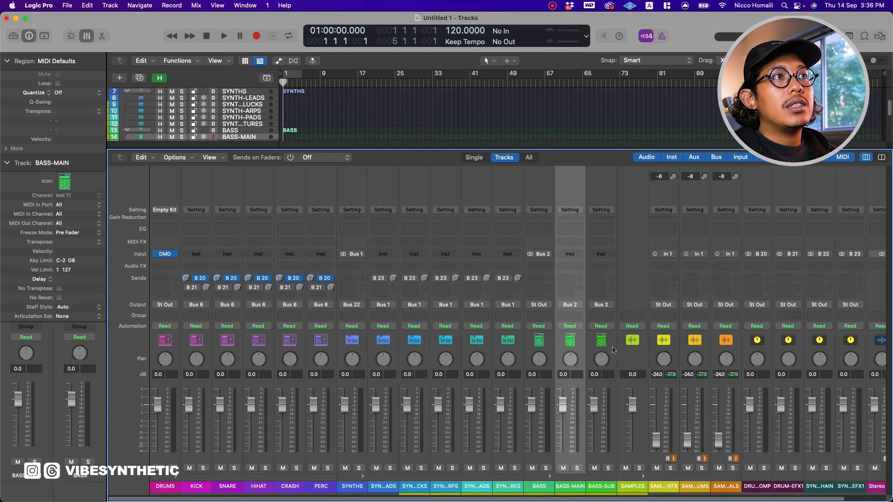
{"action": "left_click", "coordinate": [552, 300]}
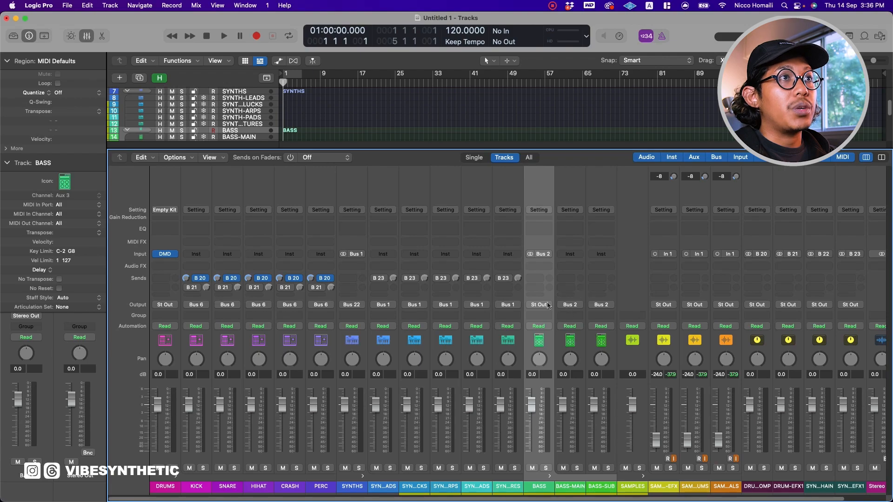
{"action": "left_click", "coordinate": [548, 305]}
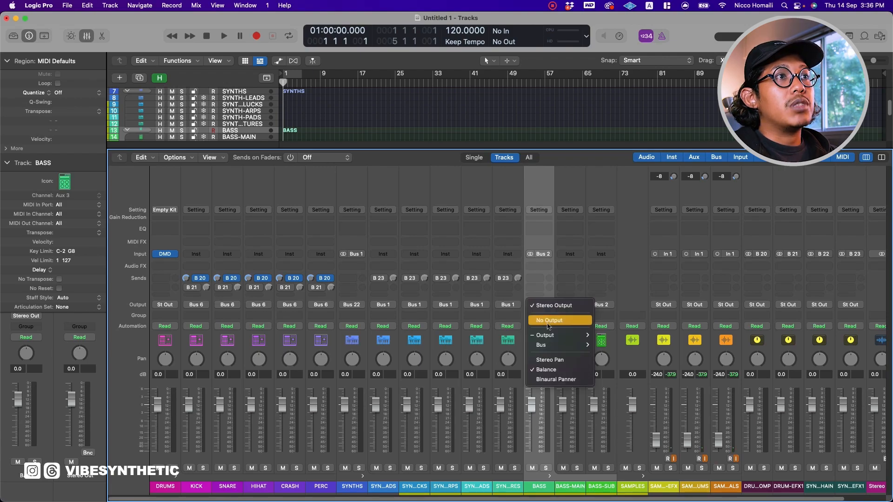
{"action": "mouse_move", "coordinate": [558, 350]}
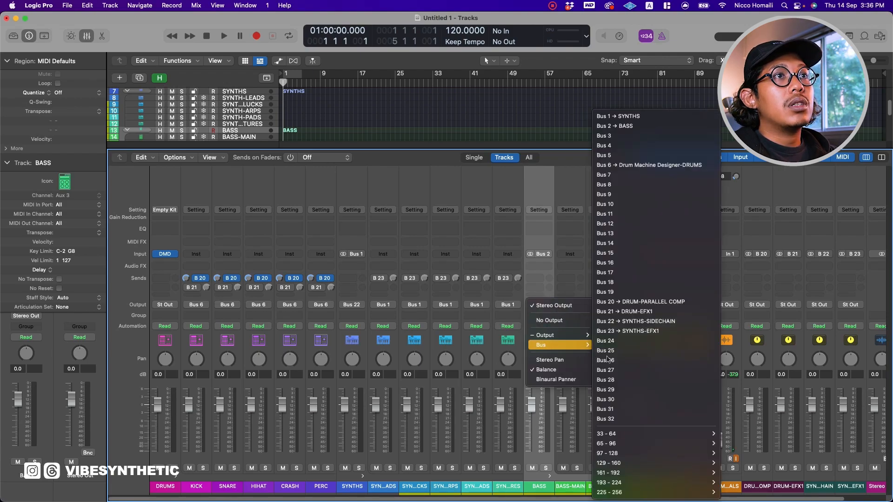
{"action": "left_click", "coordinate": [627, 344]}
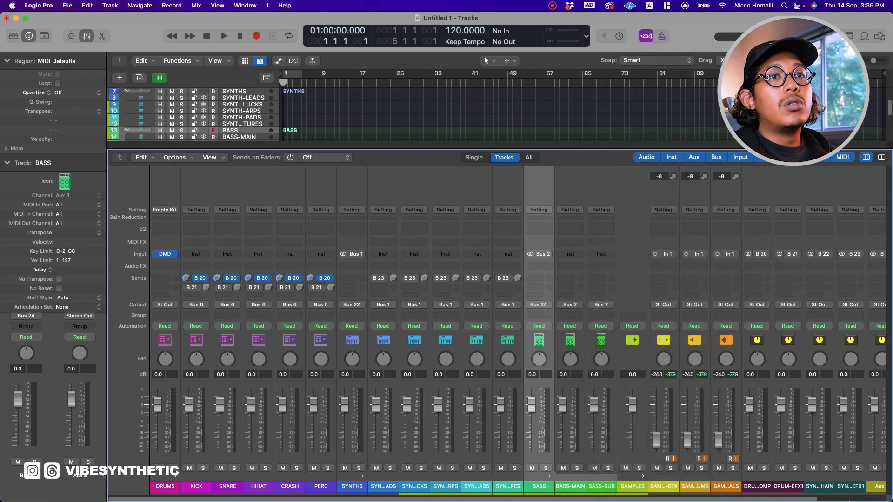
- Name the Bus 24 aux channel BASS-SIDECHHAIN and color it dark green
{"action": "type", "text": "BASS0"}
{"action": "key", "text": "BackSpace"}
{"action": "type", "text": "-SIDECHAIN"}
{"action": "key", "text": "Return"}
{"action": "right_click", "coordinate": [809, 475]}
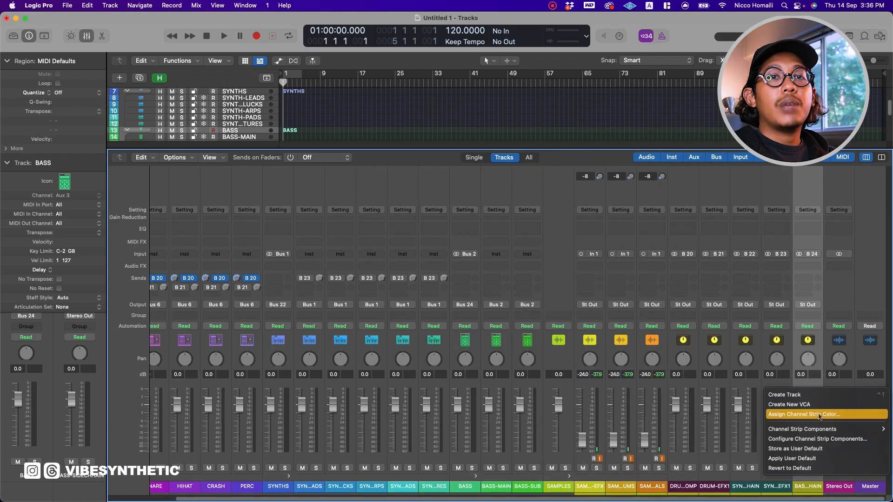
{"action": "left_click", "coordinate": [820, 415]}
{"action": "left_click", "coordinate": [303, 237]}
{"action": "left_click", "coordinate": [290, 236]}
{"action": "left_click", "coordinate": [191, 194]}
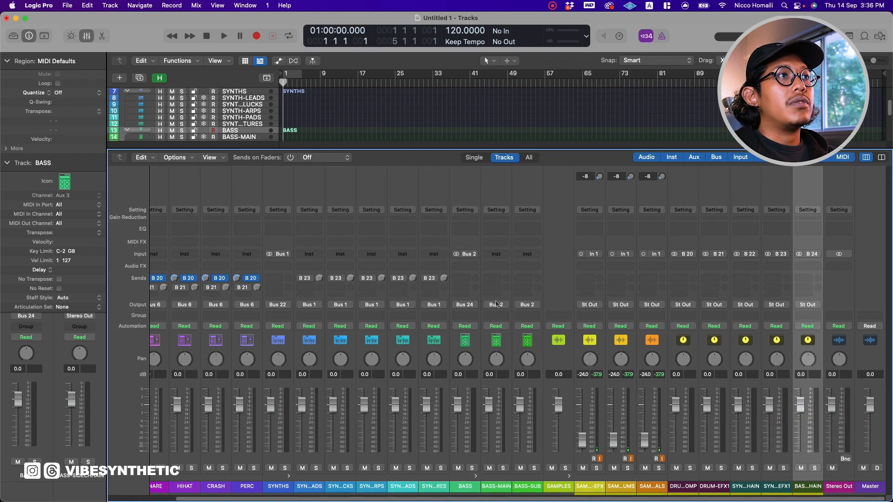
- Add a Bus 25 send to the BASS-MAIN and BASS-SUB channels
{"action": "left_click_drag", "start_coordinate": [504, 300], "coordinate": [527, 295]}
{"action": "left_click", "coordinate": [527, 294]}
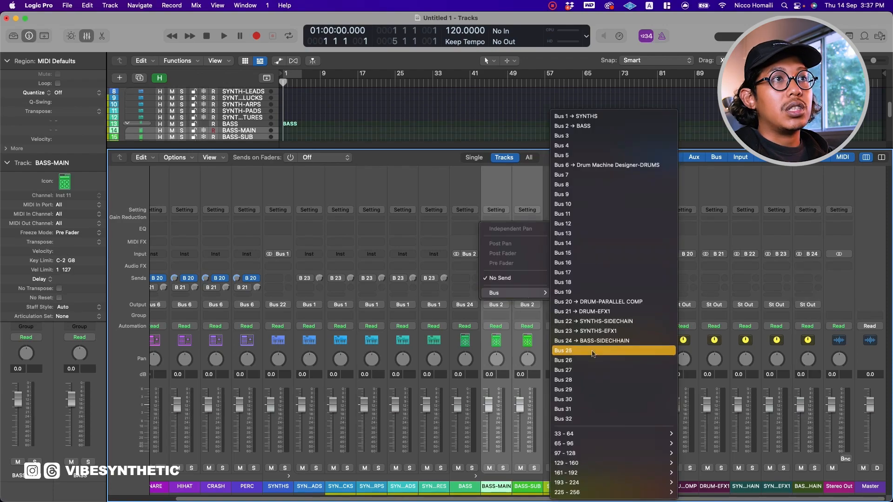
{"action": "left_click", "coordinate": [600, 346]}
- Rename the Bus 25 aux channel as BASS-EFX1 and color it dark green
{"action": "left_click", "coordinate": [839, 486]}
{"action": "double_click", "coordinate": [839, 487]}
{"action": "type", "text": "BASS-EFX1"}
{"action": "key", "text": "Return"}
{"action": "right_click", "coordinate": [839, 487]}
{"action": "left_click", "coordinate": [836, 476]}
{"action": "left_click", "coordinate": [301, 237]}
- Switch off the Bus 25 sends on the BASS-MAIN and BASS-SUB channels and close the color palette
{"action": "left_click", "coordinate": [554, 268]}
{"action": "left_click", "coordinate": [528, 272]}
{"action": "key", "text": "alt+c"}
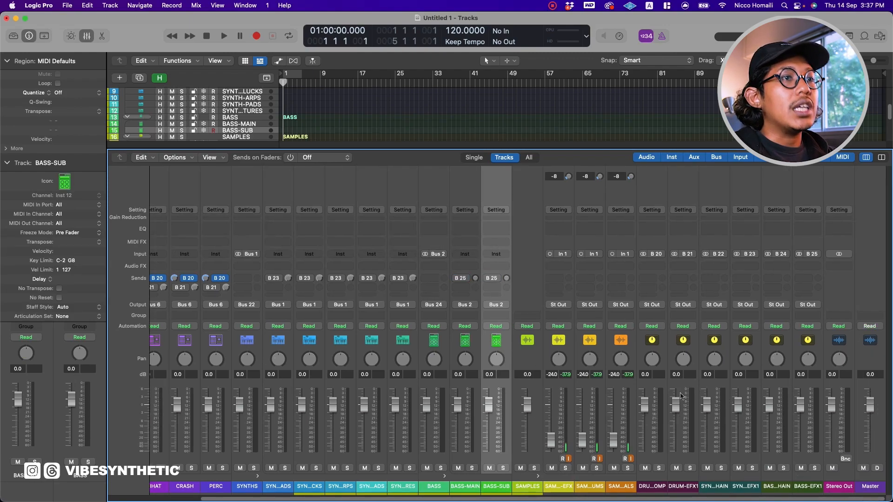
{"action": "key", "text": "x"}
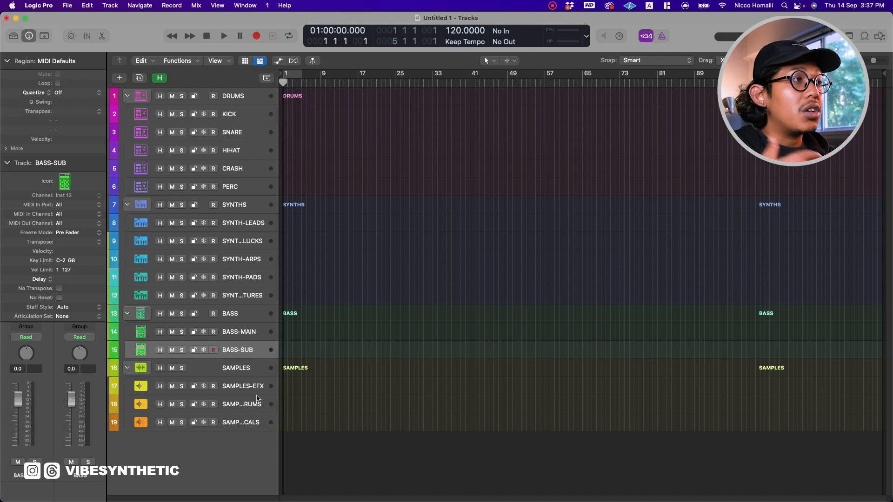
{"action": "key", "text": "x"}
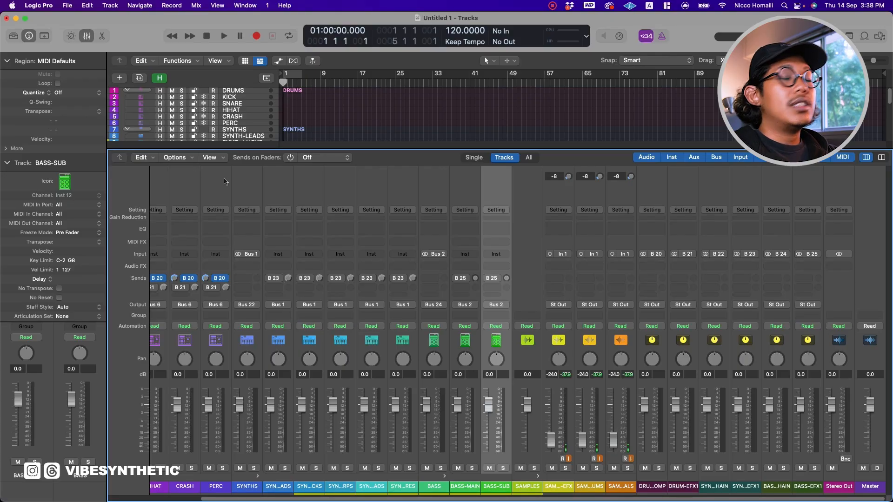
{"action": "key", "text": "x"}
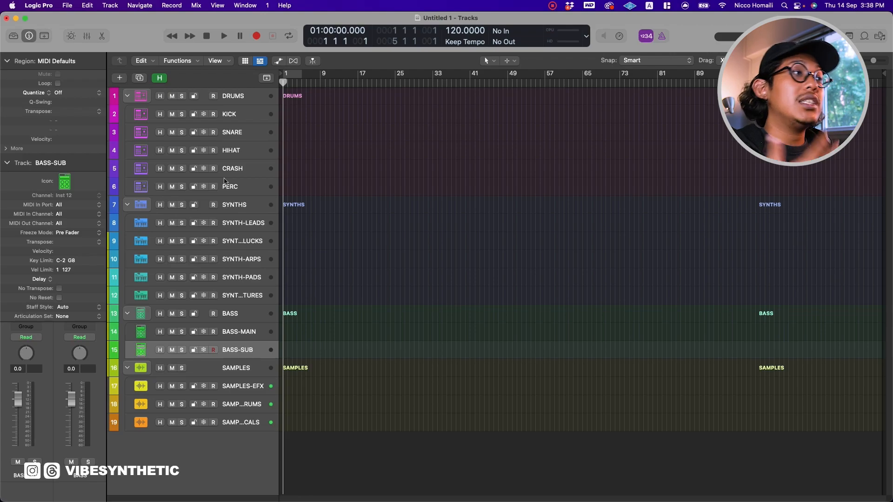
{"action": "key", "text": "x"}
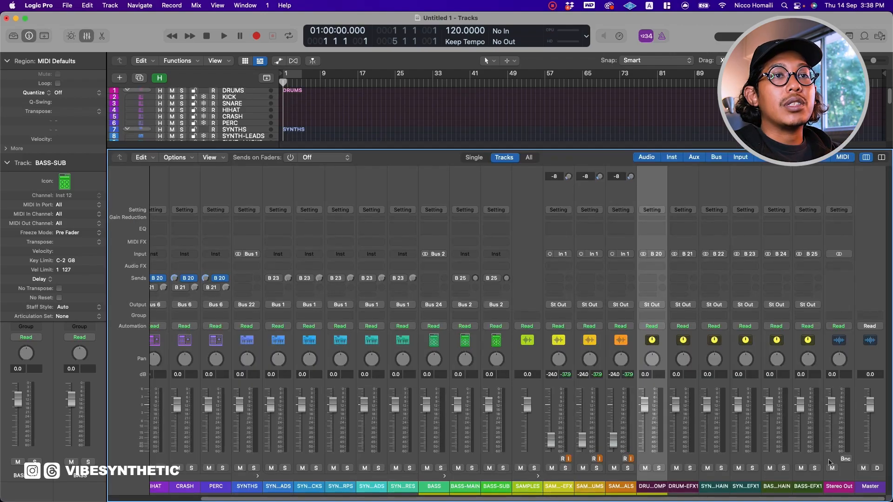
- Create tracks for the aux channels from DRUM-PARALLEL COMP through BASS-EFX1 and move them below the SAMPLES stack
{"action": "right_click", "coordinate": [807, 462]}
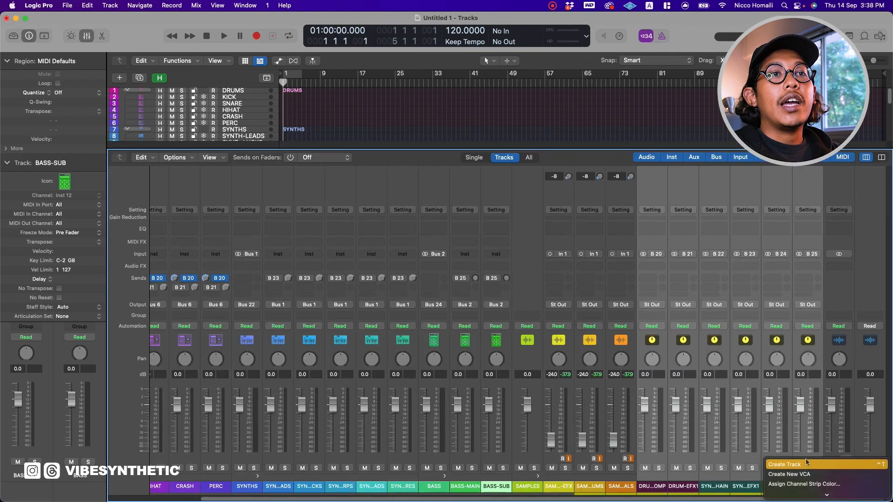
{"action": "mouse_move", "coordinate": [827, 494]}
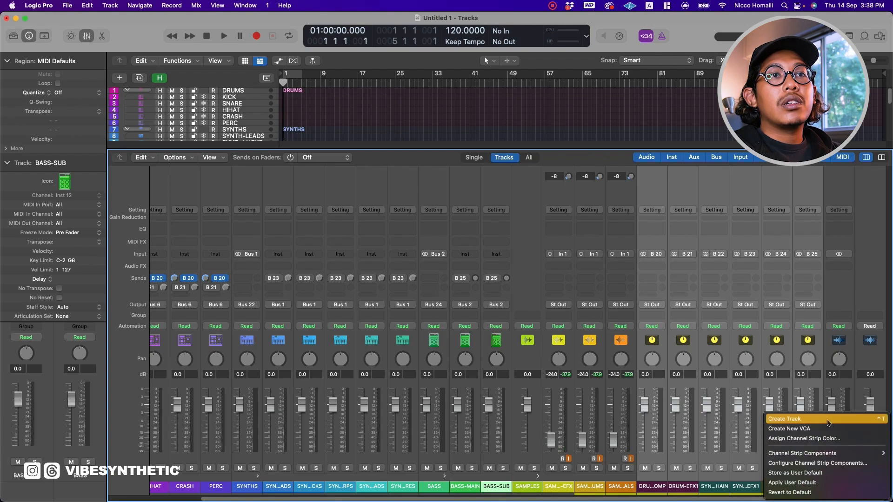
{"action": "left_click", "coordinate": [827, 420]}
{"action": "key", "text": "x"}
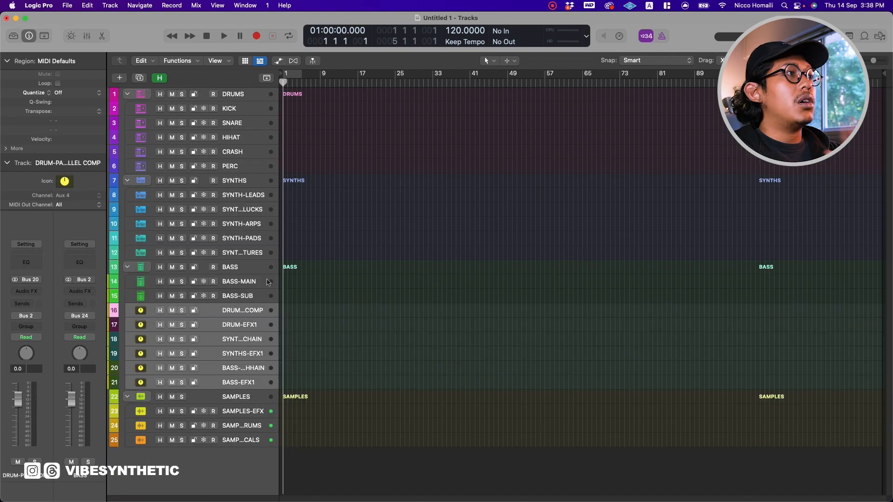
{"action": "left_click_drag", "start_coordinate": [250, 318], "coordinate": [240, 442]}
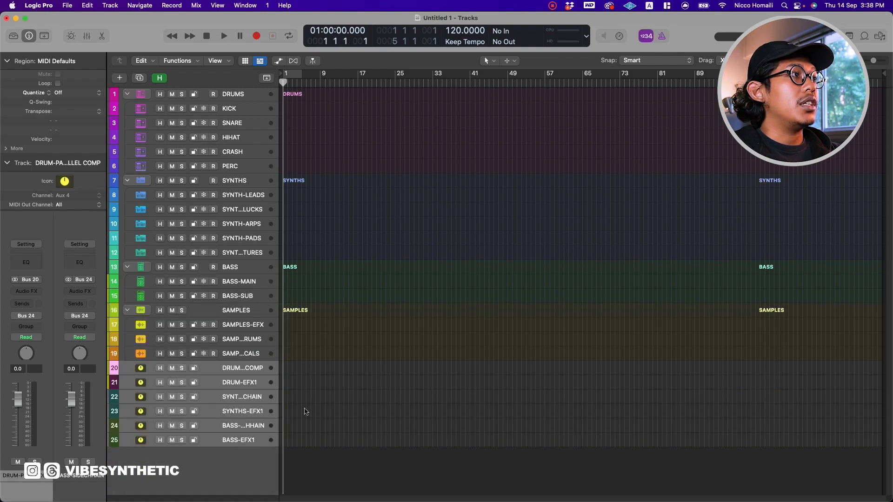
- Group the six aux tracks from DRUM-PARALLEL COMP through BASS-EFX1 into a folder stack
{"action": "left_click", "coordinate": [248, 475]}
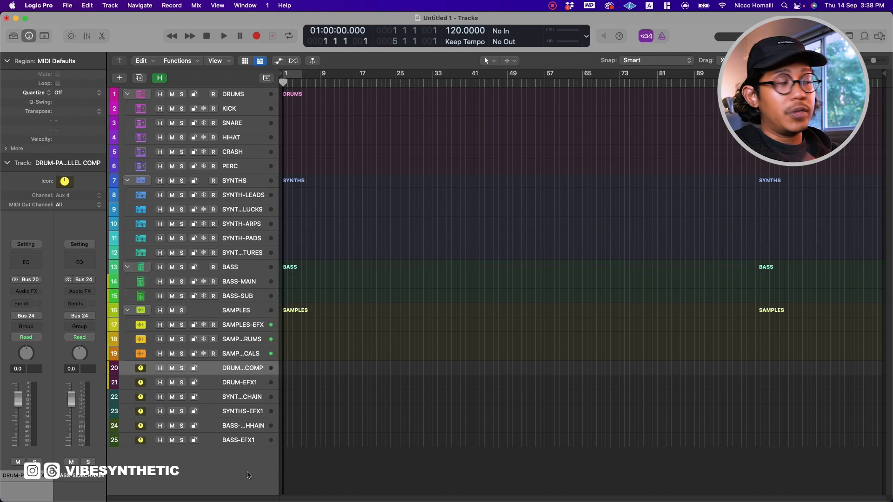
{"action": "left_click", "coordinate": [248, 440], "text": "shift"}
{"action": "right_click", "coordinate": [248, 440]}
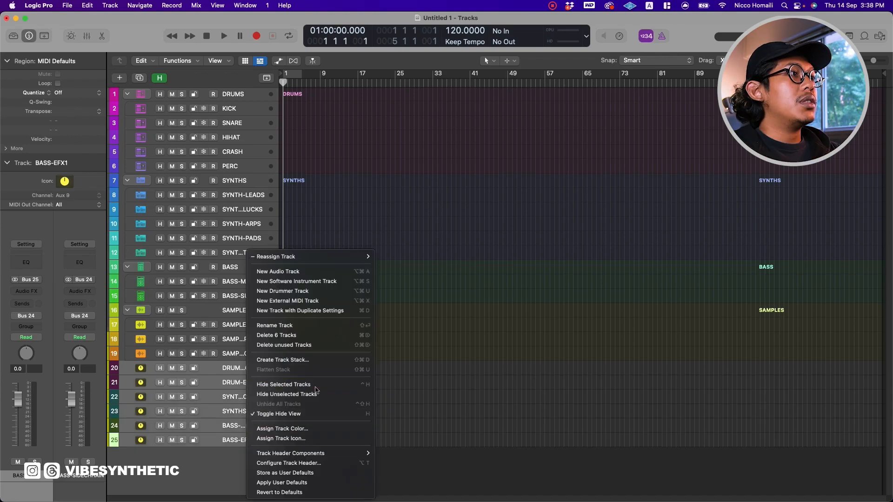
{"action": "left_click", "coordinate": [319, 360]}
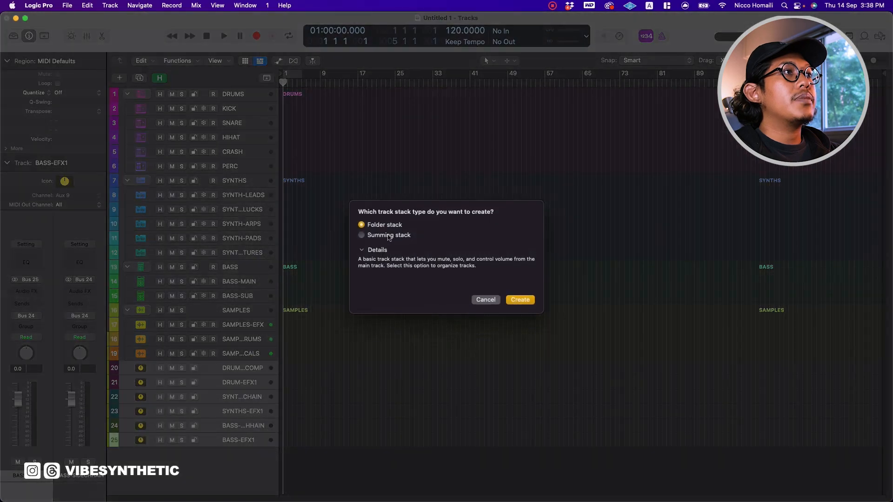
{"action": "left_click", "coordinate": [520, 300]}
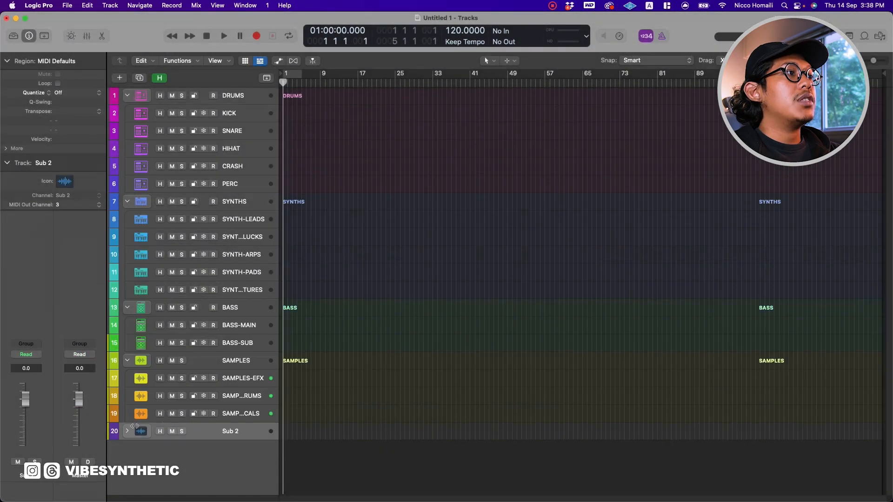
- Rename the new folder stack as EFFECTS and give it the round fader icon from the Other category
{"action": "double_click", "coordinate": [235, 350]}
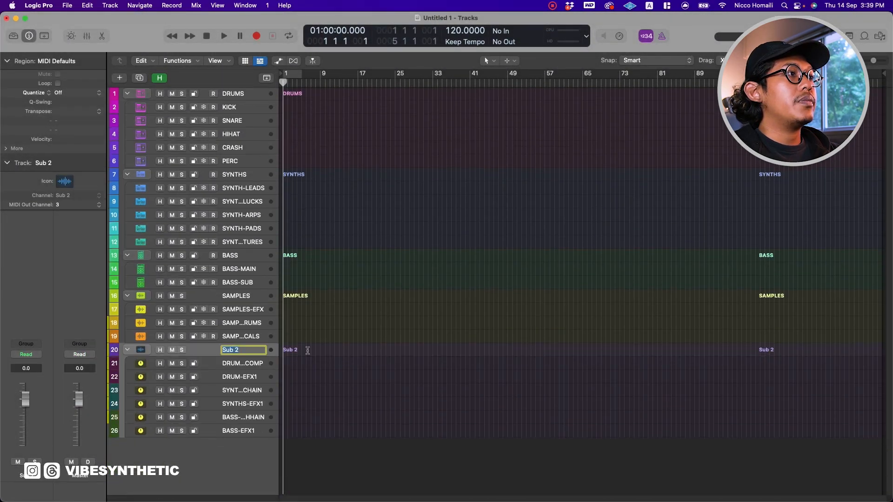
{"action": "type", "text": "EFFECTS"}
{"action": "key", "text": "Return"}
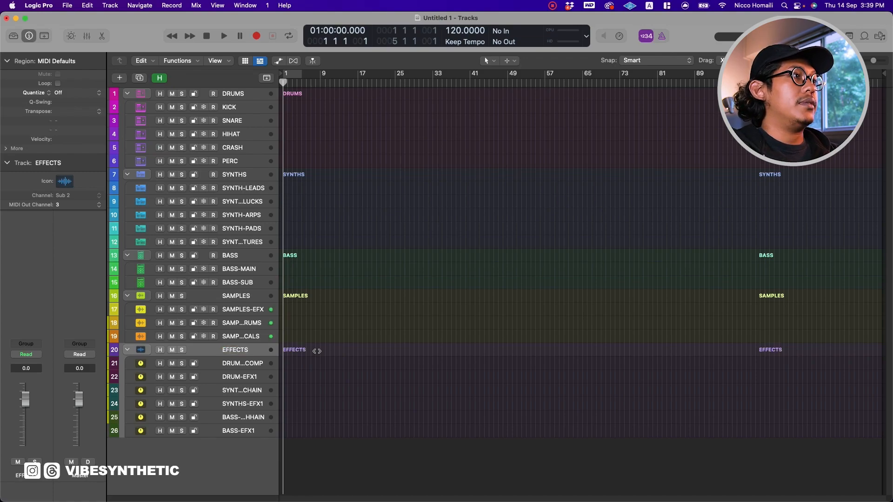
{"action": "left_click", "coordinate": [71, 183]}
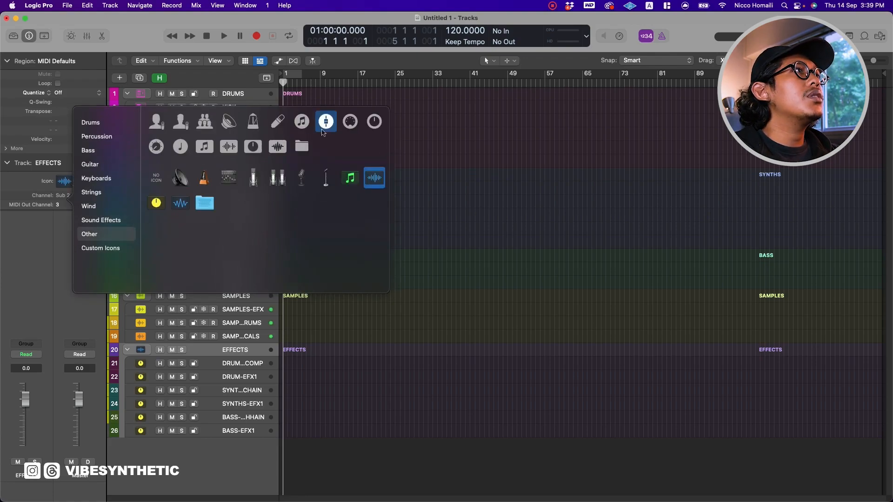
{"action": "left_click", "coordinate": [326, 122]}
- Assign the round fader icon to the DRUM-PARALLEL COMP, DRUM-EFX1 and SYNTHS-SIDECHAIN tracks
{"action": "key", "text": "Down"}
{"action": "left_click", "coordinate": [64, 182]}
{"action": "left_click", "coordinate": [300, 148]}
{"action": "key", "text": "Down"}
{"action": "key", "text": "Down"}
{"action": "key", "text": "Up"}
{"action": "left_click", "coordinate": [64, 182]}
{"action": "left_click", "coordinate": [327, 124]}
{"action": "key", "text": "Up"}
{"action": "left_click", "coordinate": [64, 182]}
{"action": "left_click", "coordinate": [326, 124]}
{"action": "key", "text": "Down"}
{"action": "key", "text": "Down"}
{"action": "left_click", "coordinate": [64, 182]}
{"action": "left_click", "coordinate": [326, 124]}
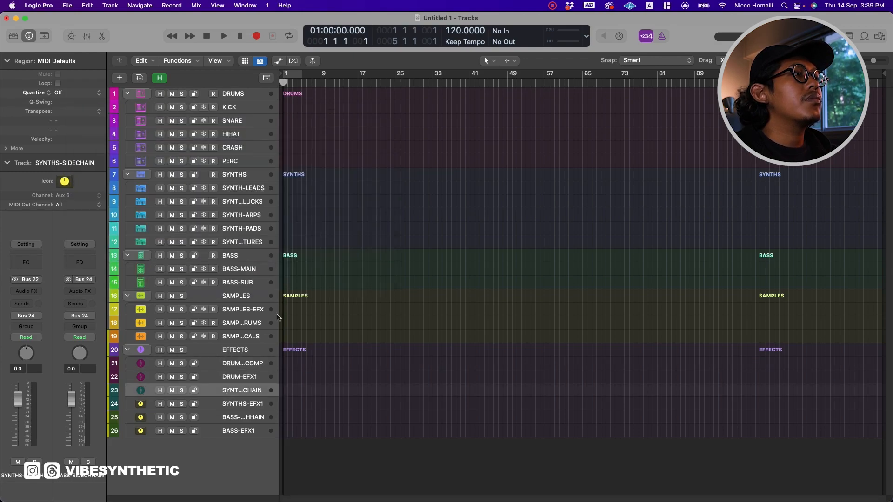
- Assign the round fader icon to the SYNTHS-EFX1, BASS-SIDECHHAIN and BASS-EFX1 tracks
{"action": "key", "text": "Down"}
{"action": "left_click", "coordinate": [64, 182]}
{"action": "left_click", "coordinate": [326, 124]}
{"action": "left_click", "coordinate": [64, 182]}
{"action": "left_click", "coordinate": [326, 124]}
{"action": "key", "text": "Down"}
{"action": "left_click", "coordinate": [64, 182]}
{"action": "left_click", "coordinate": [326, 123]}
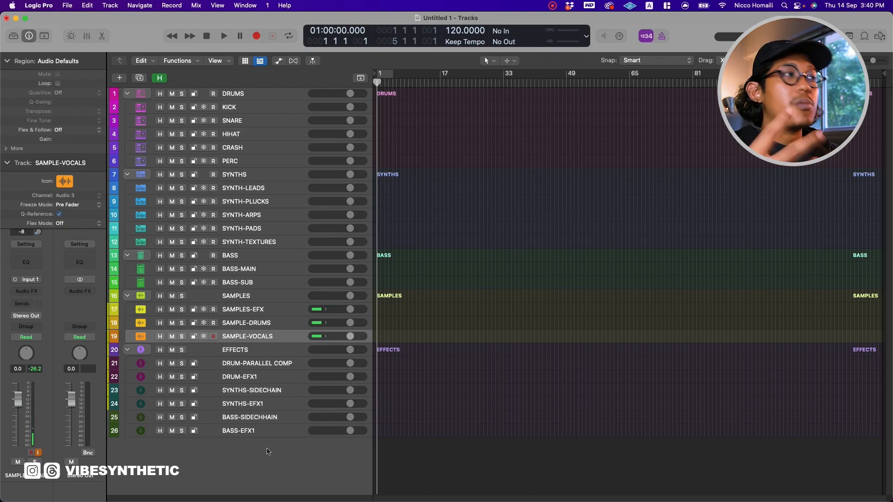
- Color the Master channel red and the Stereo Out channel orange in the Mixer, and close the color palette
{"action": "key", "text": "x"}
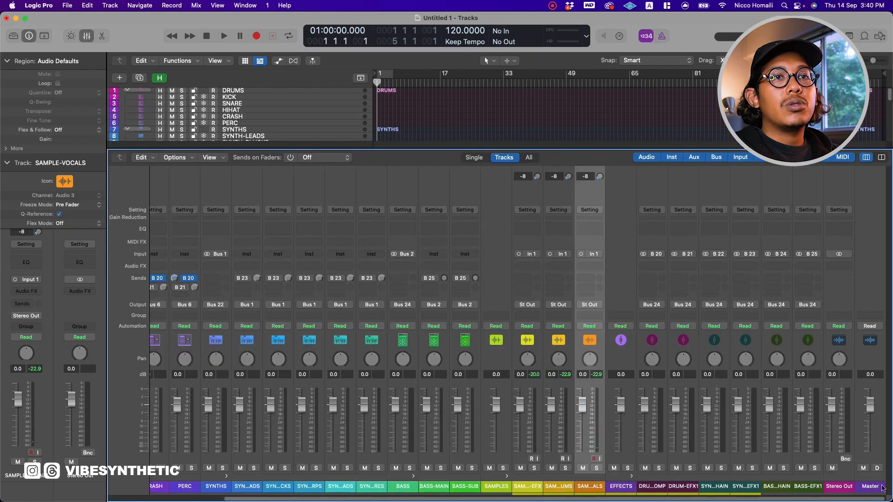
{"action": "left_click", "coordinate": [846, 477]}
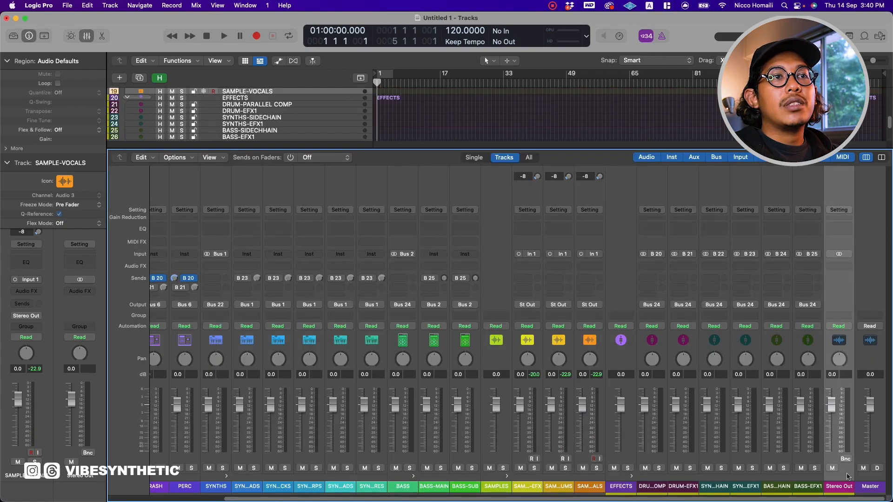
{"action": "right_click", "coordinate": [846, 477]}
{"action": "left_click", "coordinate": [858, 411]}
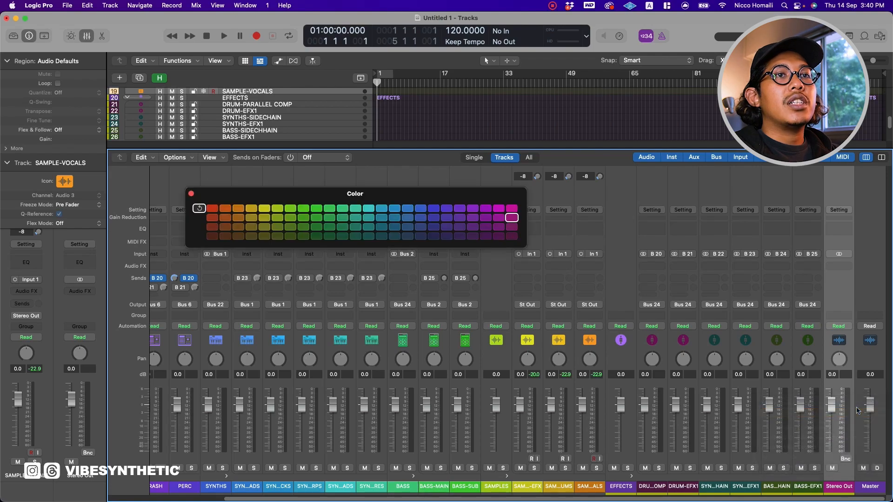
{"action": "left_click", "coordinate": [879, 480]}
{"action": "left_click", "coordinate": [212, 208]}
{"action": "left_click", "coordinate": [845, 478]}
{"action": "left_click", "coordinate": [225, 208]}
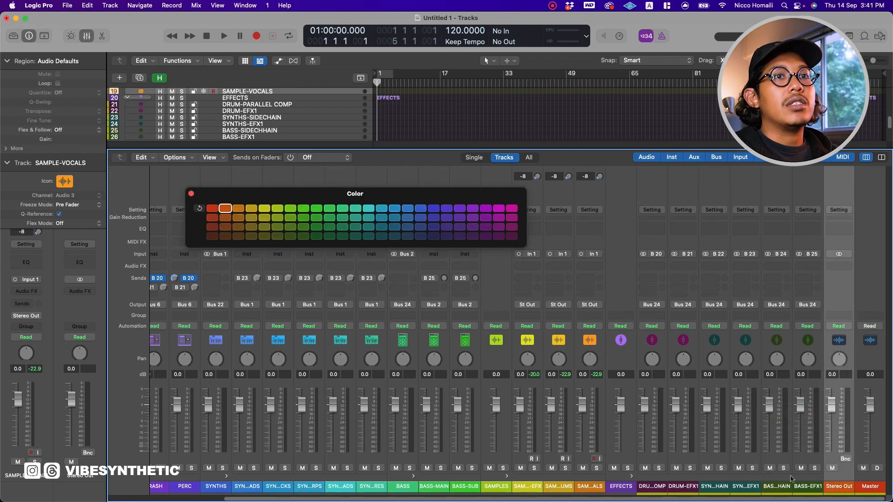
{"action": "left_click", "coordinate": [191, 194]}
- Create tracks for the Stereo Out and Master channels below the EFFECTS stack
{"action": "left_click", "coordinate": [878, 363]}
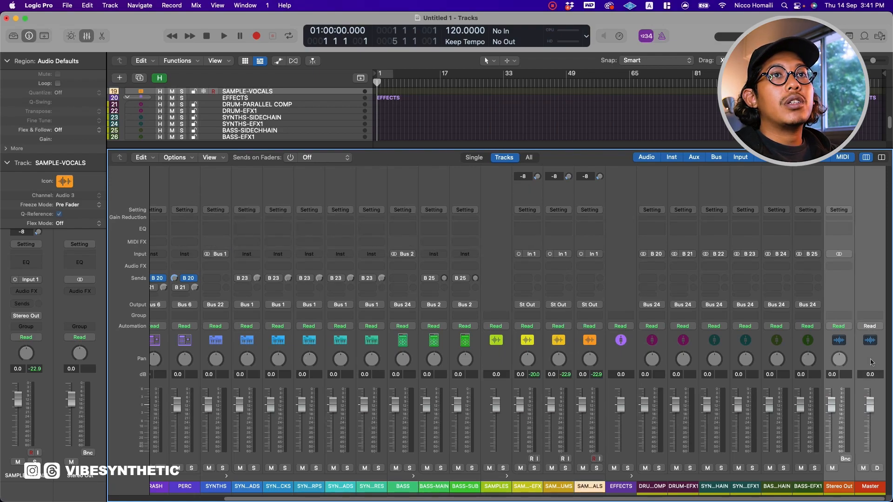
{"action": "right_click", "coordinate": [870, 363]}
{"action": "left_click", "coordinate": [267, 422], "text": "shift"}
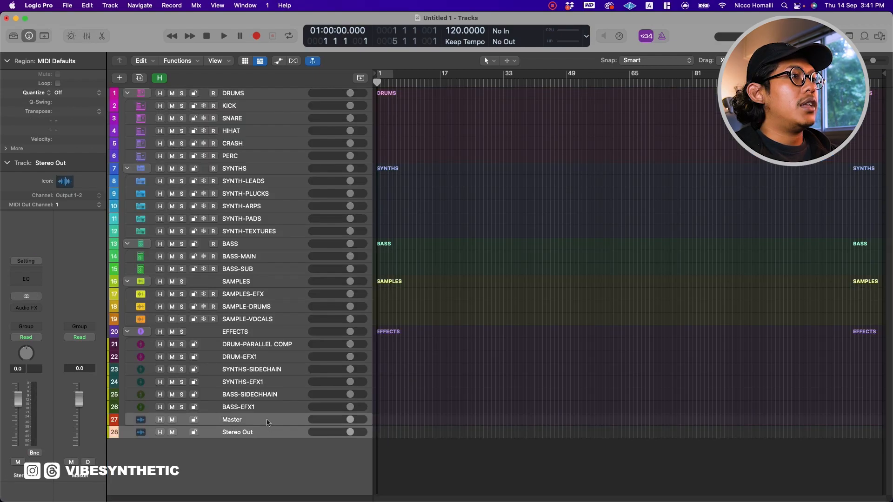
{"action": "right_click", "coordinate": [267, 421]}
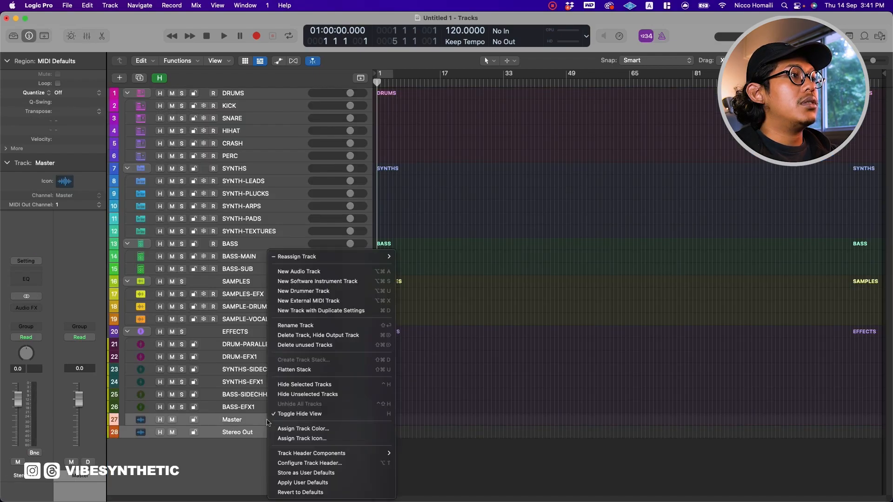
{"action": "left_click", "coordinate": [227, 424]}
- Rename the two output tracks as MASTER and STEREO-OUT, and move MASTER out of the EFFECTS stack
{"action": "double_click", "coordinate": [228, 423]}
{"action": "type", "text": "MASTE"}
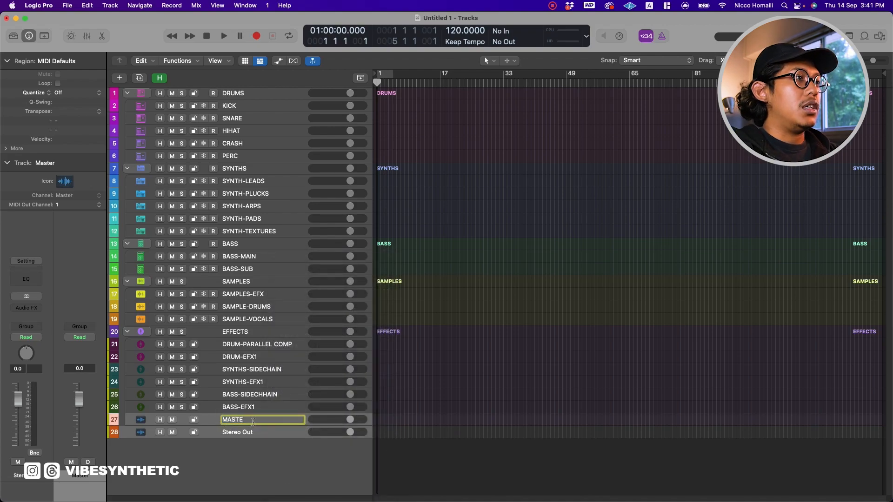
{"action": "key", "text": "Return"}
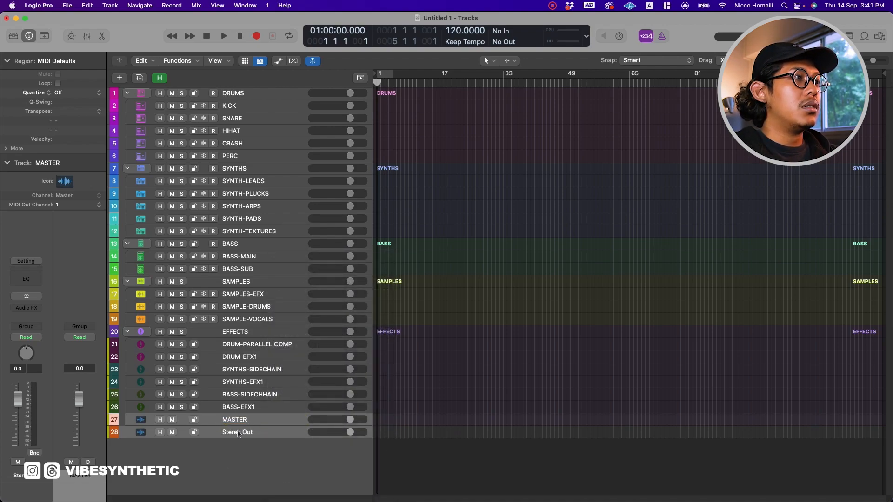
{"action": "double_click", "coordinate": [238, 432]}
{"action": "type", "text": "STEREOOUT"}
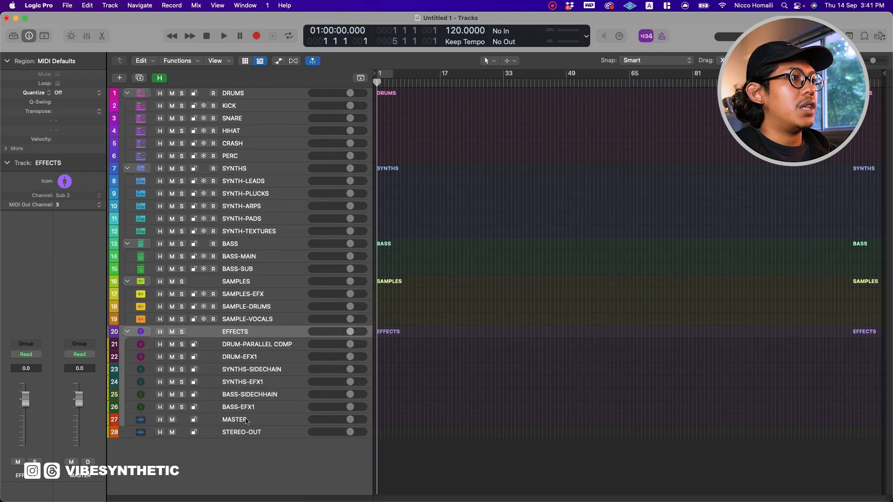
{"action": "left_click_drag", "start_coordinate": [246, 419], "coordinate": [252, 464]}
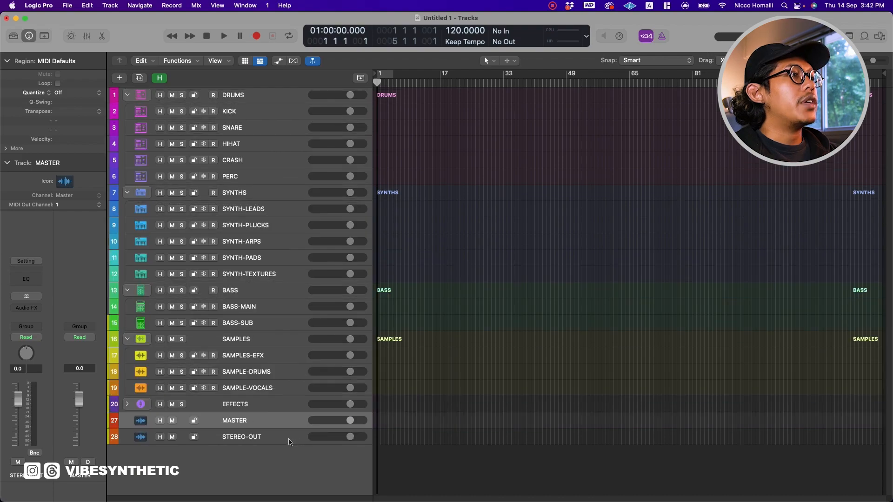
{"action": "left_click", "coordinate": [282, 441], "text": "shift"}
{"action": "right_click", "coordinate": [283, 441]}
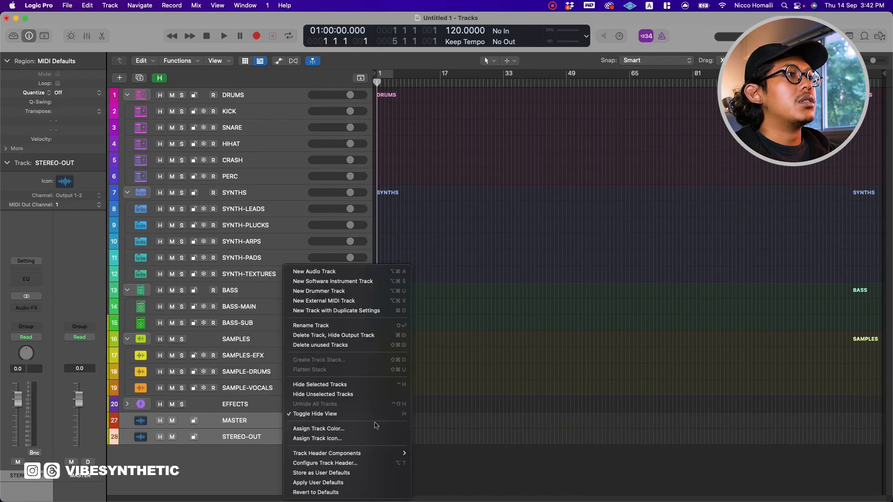
{"action": "left_click", "coordinate": [249, 463]}
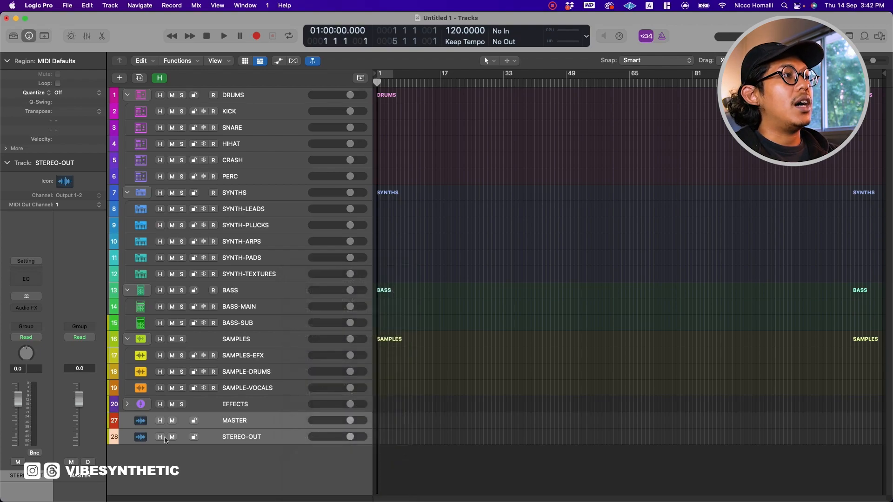
{"action": "left_click", "coordinate": [261, 441]}
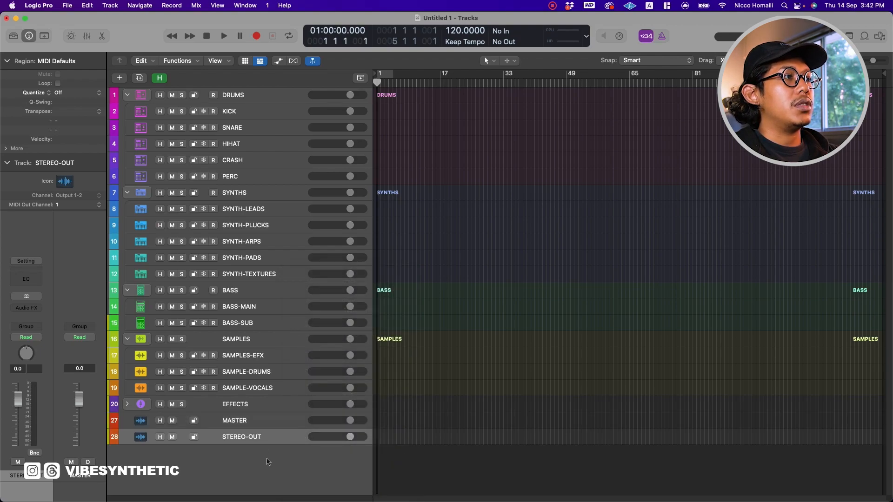
- Assign the dish-shaped icon from the Other category to the MASTER and STEREO-OUT tracks
{"action": "left_click", "coordinate": [277, 426]}
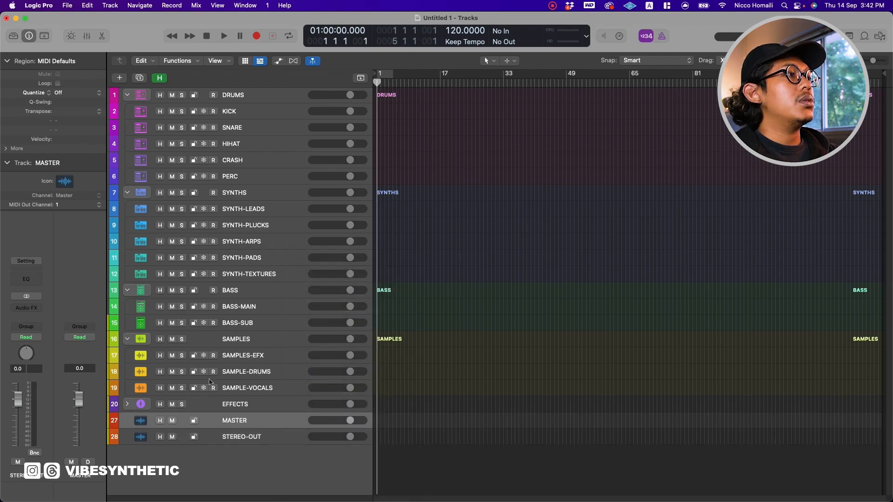
{"action": "left_click", "coordinate": [65, 183]}
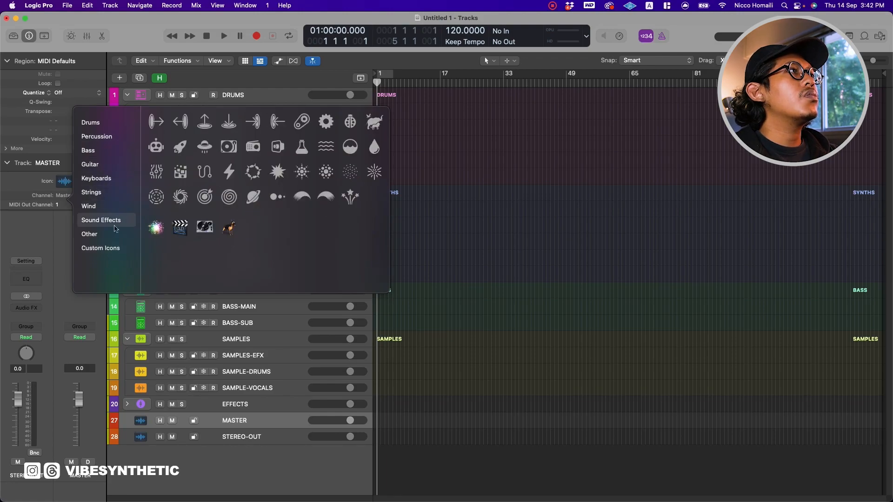
{"action": "left_click", "coordinate": [229, 121]}
{"action": "key", "text": "Down"}
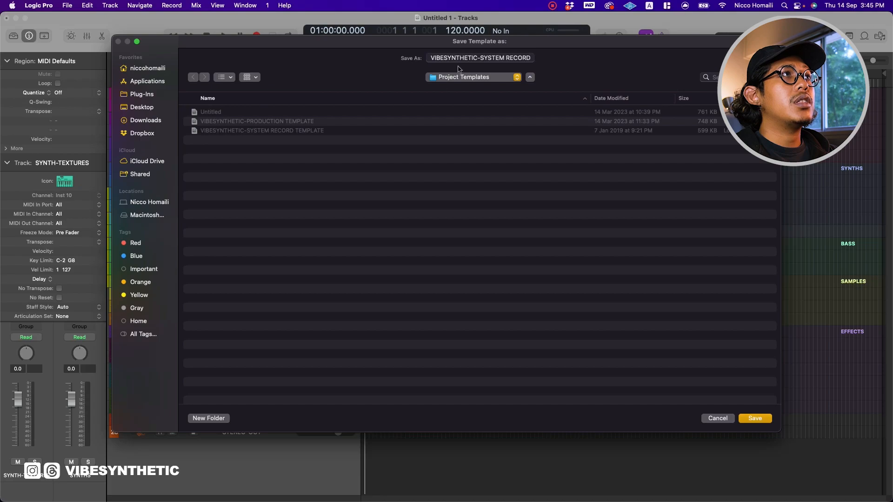
- Save the project template as VIBESYNTHETIC-ELECTRONIC MUSIC TEMPLATE in the Project Templates folder
{"action": "left_click_drag", "start_coordinate": [480, 58], "coordinate": [710, 60]}
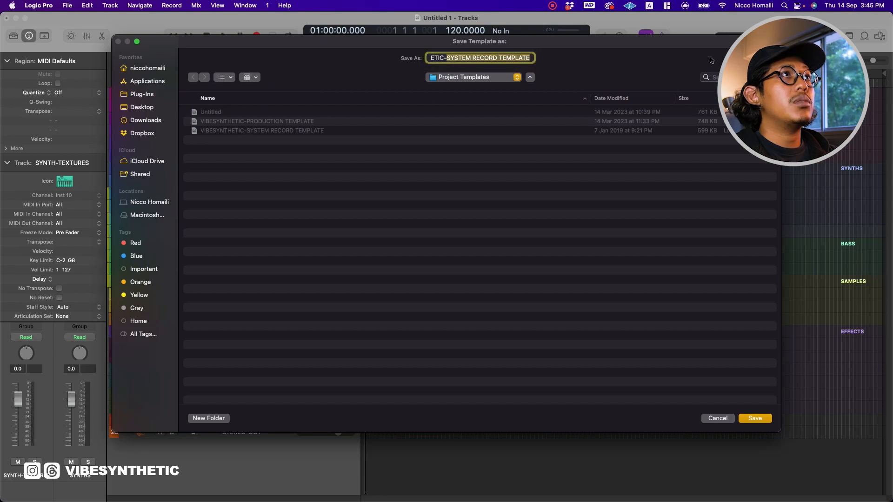
{"action": "type", "text": "ELECTRONIC MUSIC TEMPLATE"}
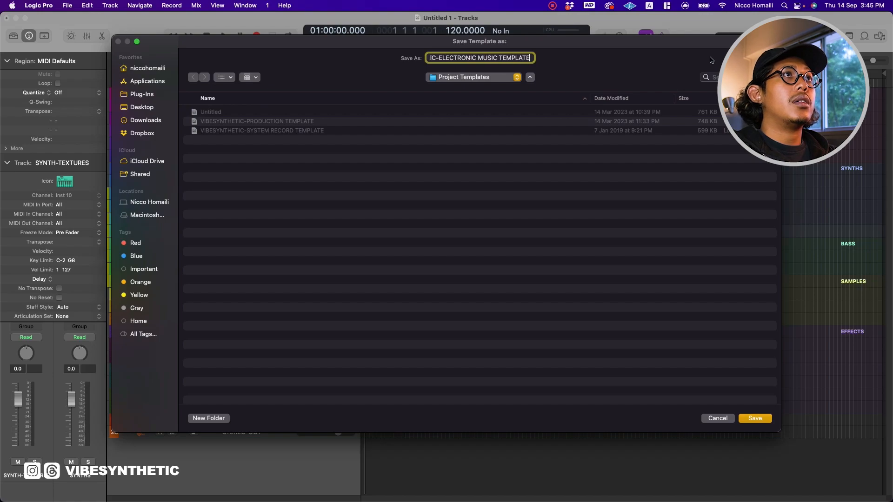
{"action": "key", "text": "Return"}
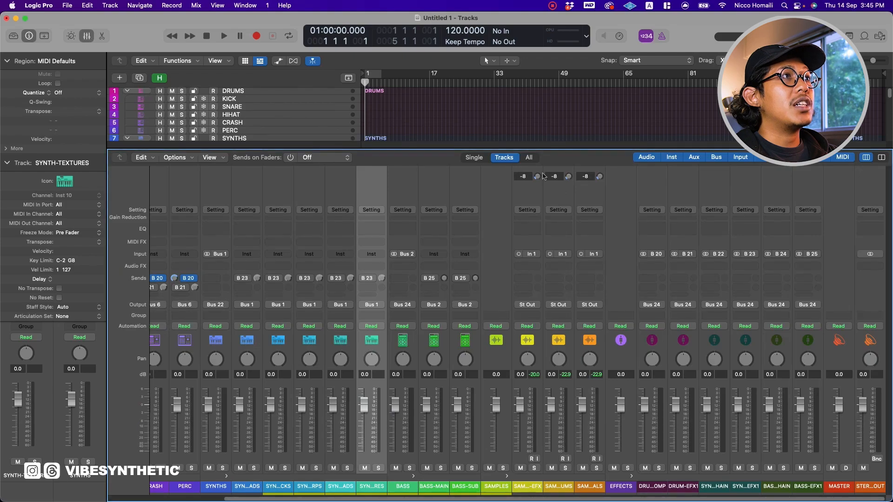
- Open the Mixer, reduce its height to reveal the whole track list, and view the channels from DRUMS onward
{"action": "key", "text": "x"}
{"action": "left_click_drag", "start_coordinate": [533, 186], "coordinate": [546, 287]}
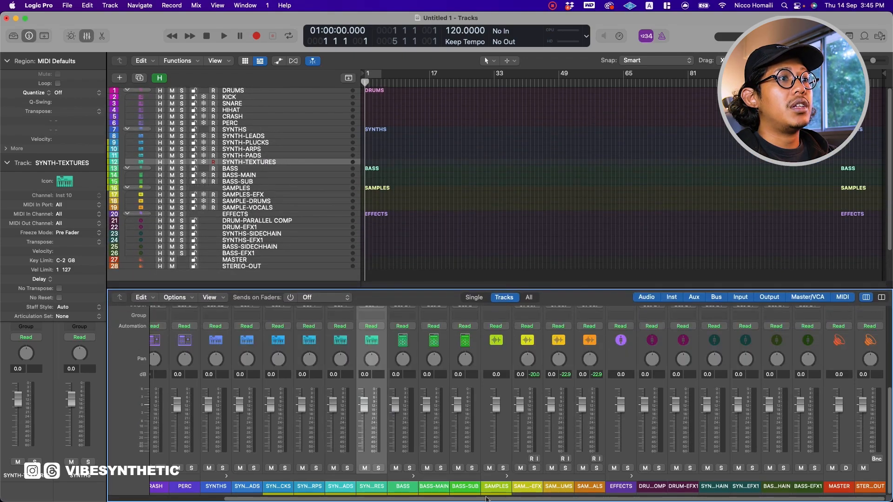
{"action": "left_click_drag", "start_coordinate": [535, 498], "coordinate": [300, 489]}
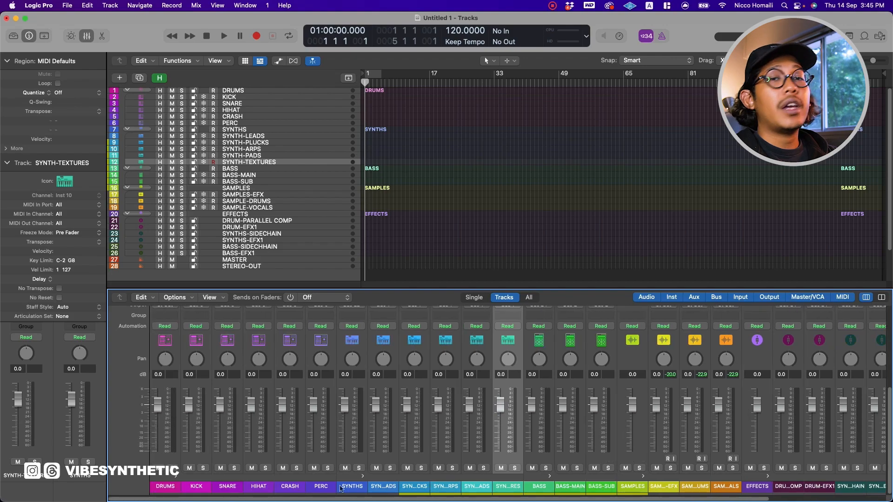